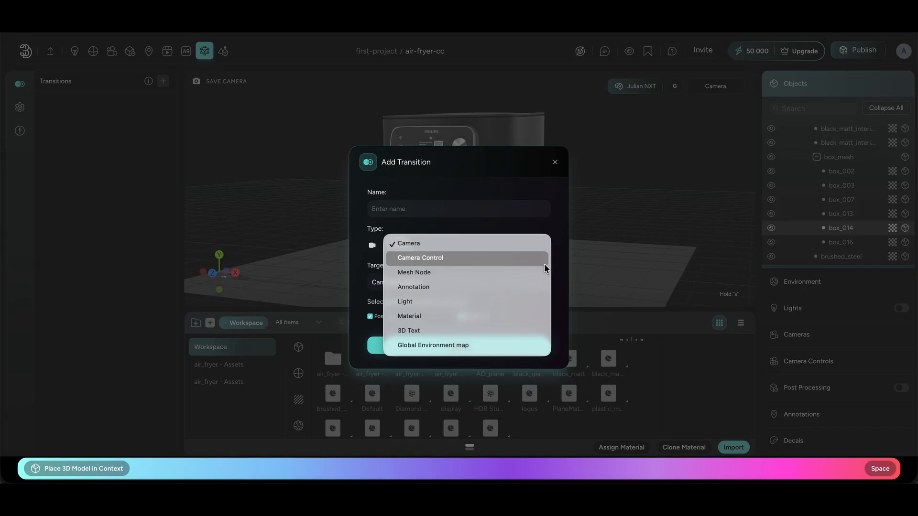
- Review the targets and options offered by the Camera, Camera Control, Mesh Node and Annotation transition types
{"action": "left_click", "coordinate": [571, 260]}
{"action": "left_click", "coordinate": [544, 281]}
{"action": "left_click", "coordinate": [557, 269]}
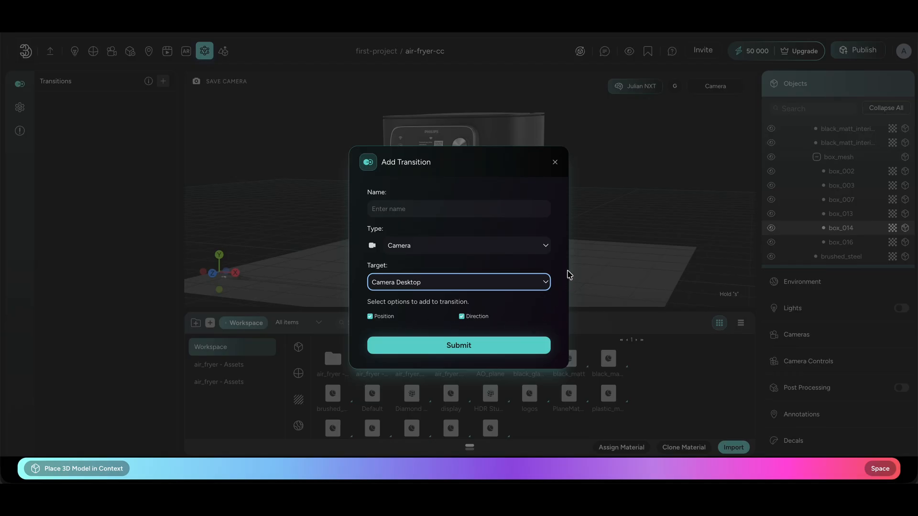
{"action": "left_click", "coordinate": [548, 247]}
{"action": "left_click", "coordinate": [546, 247]}
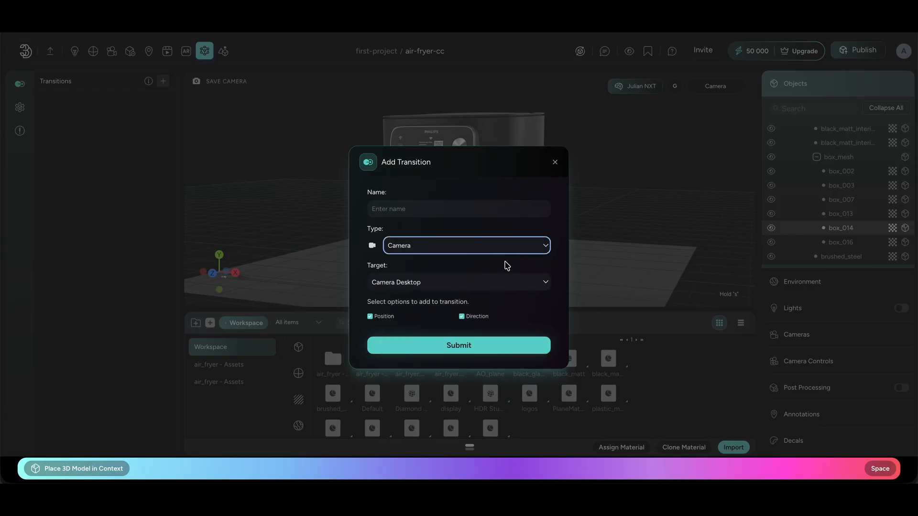
{"action": "left_click", "coordinate": [517, 244]}
{"action": "left_click", "coordinate": [510, 258]}
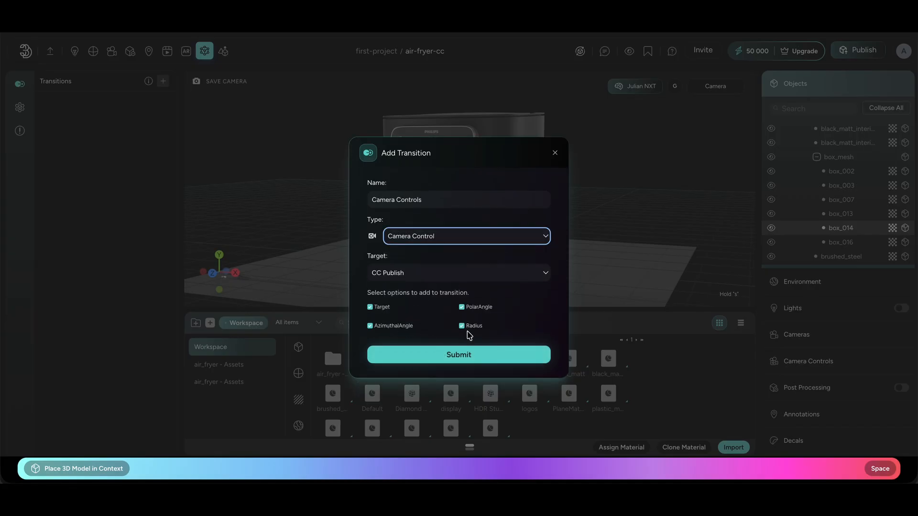
{"action": "left_click", "coordinate": [519, 238]}
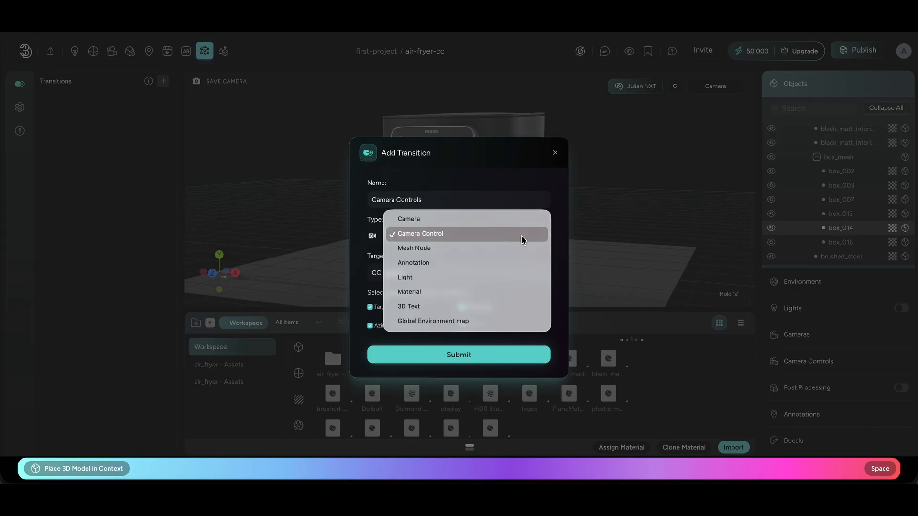
{"action": "left_click", "coordinate": [515, 249]}
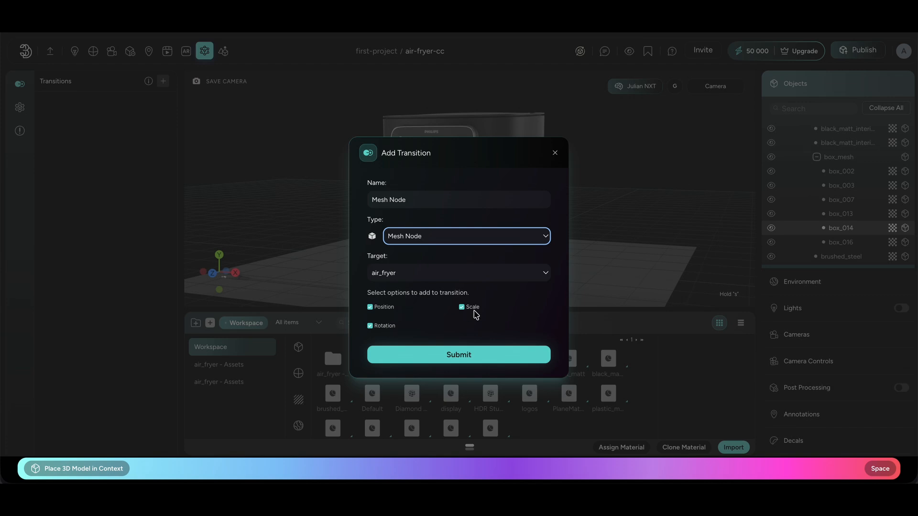
{"action": "left_click", "coordinate": [528, 236]}
{"action": "left_click", "coordinate": [525, 249]}
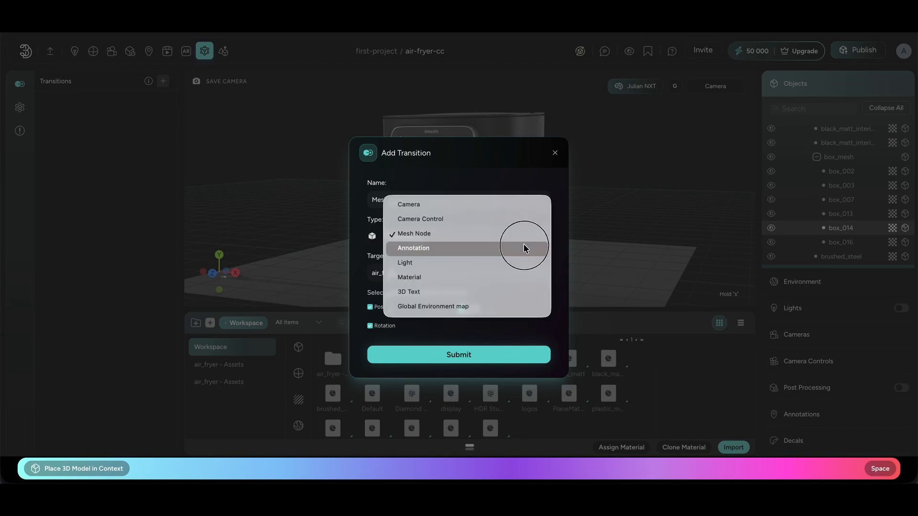
- Review the options offered by the Light, Material, 3D Text and Global Environment map transition types
{"action": "left_click", "coordinate": [525, 246]}
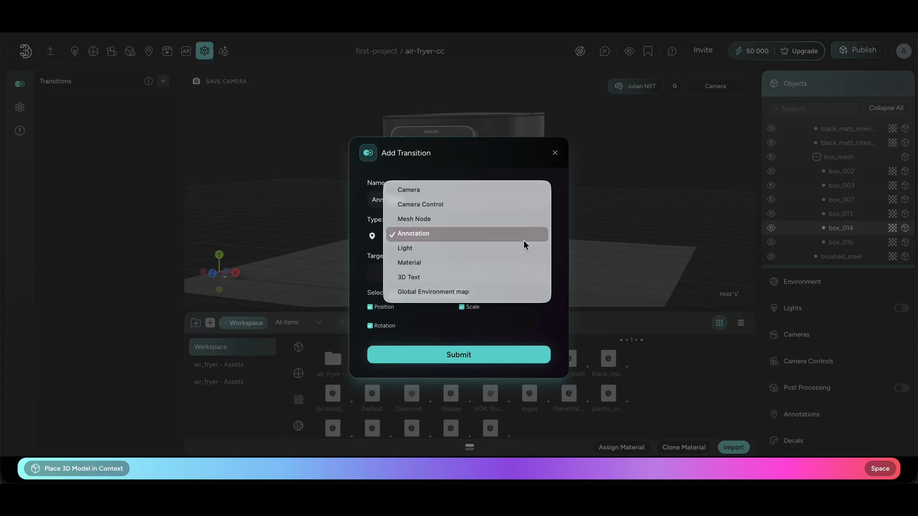
{"action": "left_click", "coordinate": [523, 248]}
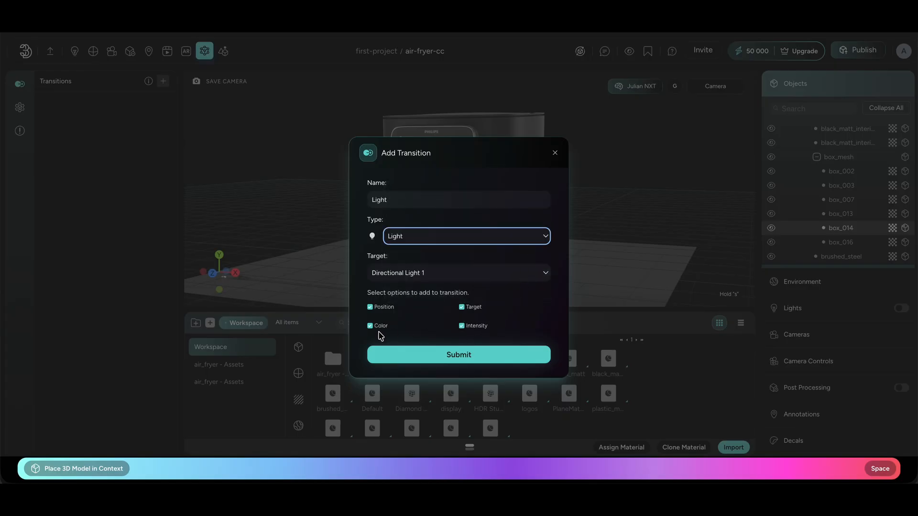
{"action": "left_click", "coordinate": [532, 237]}
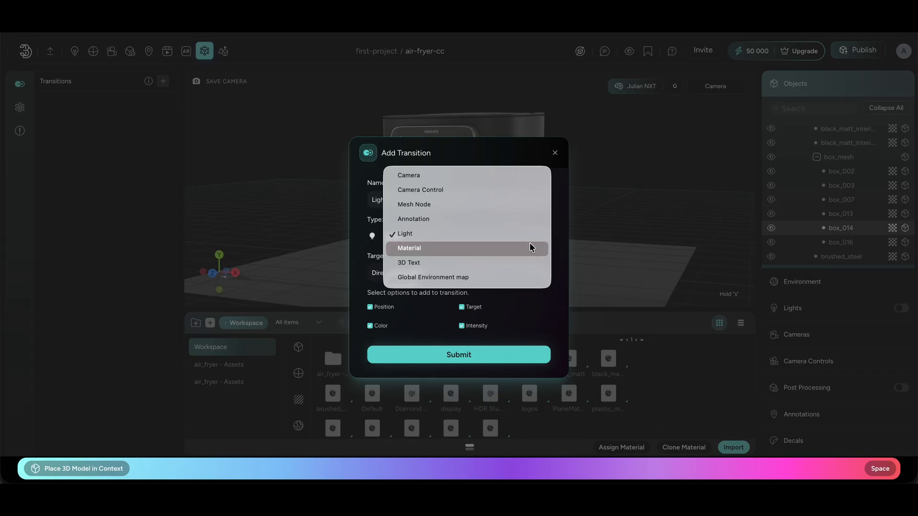
{"action": "left_click", "coordinate": [530, 247]}
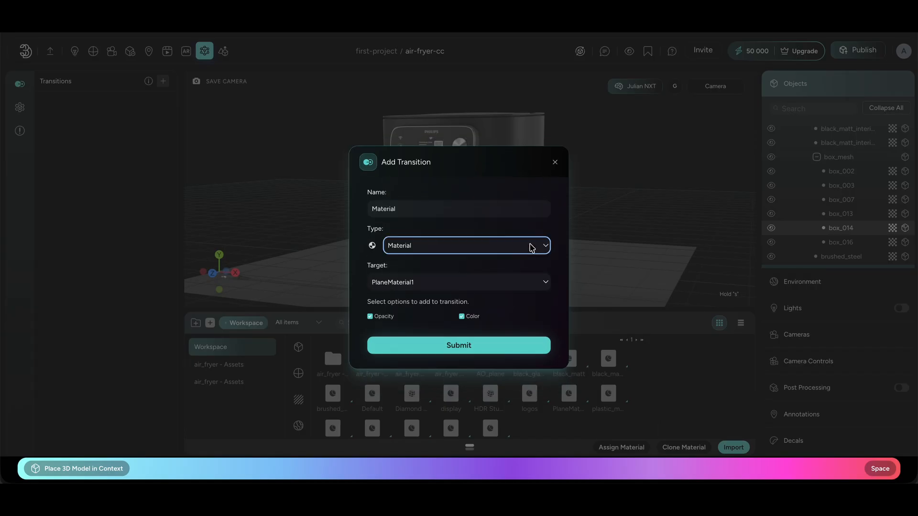
{"action": "left_click", "coordinate": [531, 246]}
{"action": "left_click", "coordinate": [529, 255]}
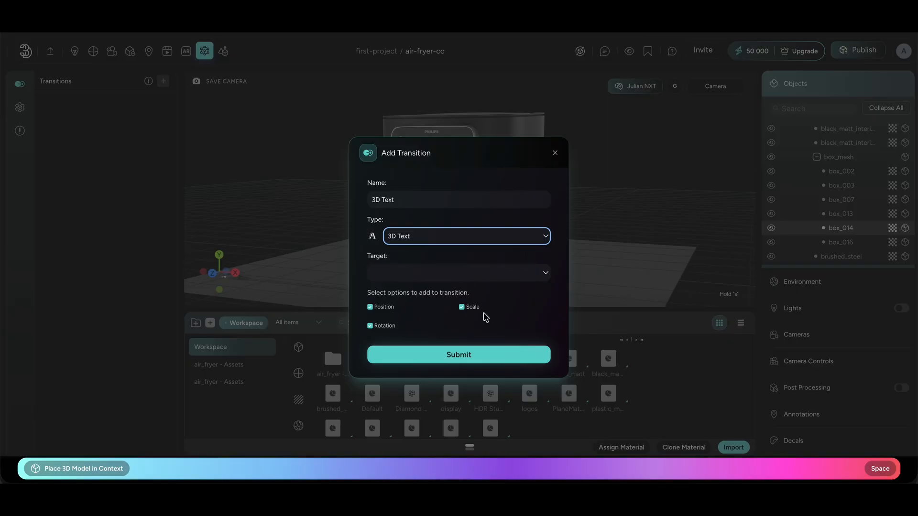
{"action": "left_click", "coordinate": [544, 241]}
{"action": "left_click", "coordinate": [494, 250]}
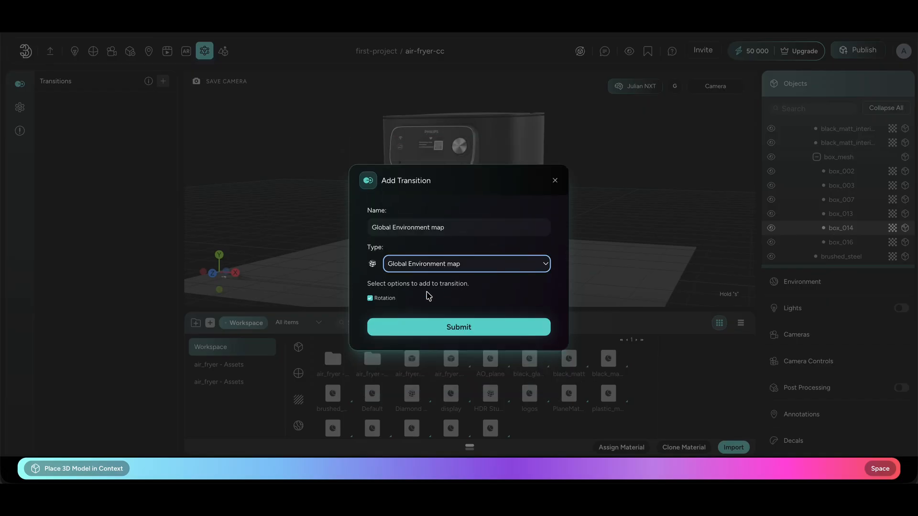
- Add a Mesh Node transition named box_close targeting box_mesh, with Position included and Scale and Rotation excluded
{"action": "left_click", "coordinate": [524, 266]}
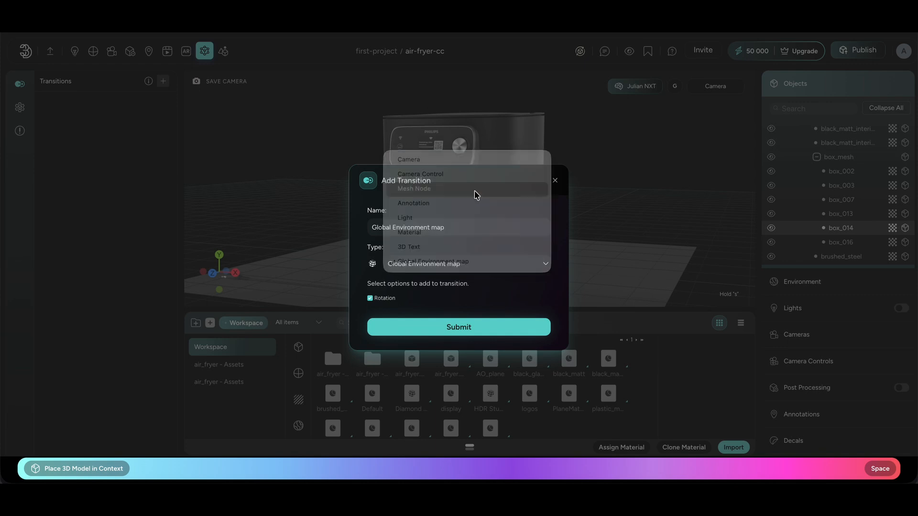
{"action": "left_click", "coordinate": [474, 190]}
{"action": "left_click", "coordinate": [525, 274]}
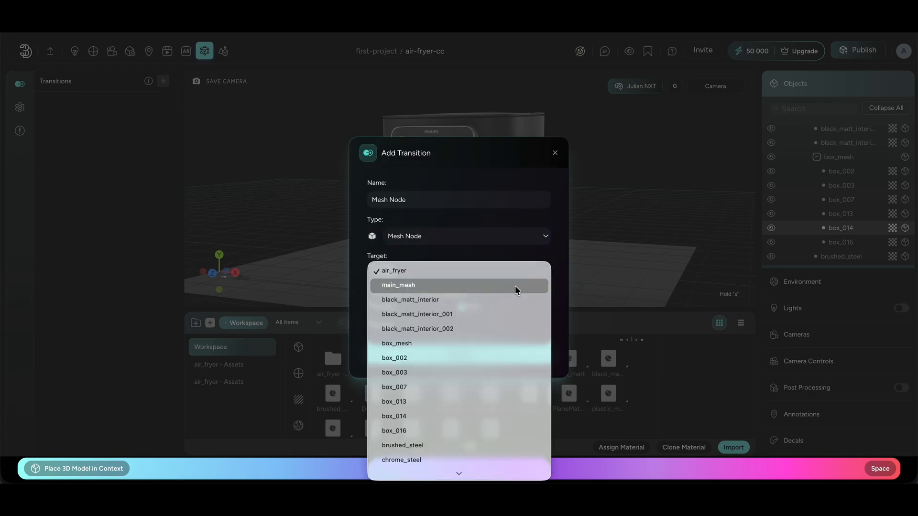
{"action": "left_click", "coordinate": [497, 344]}
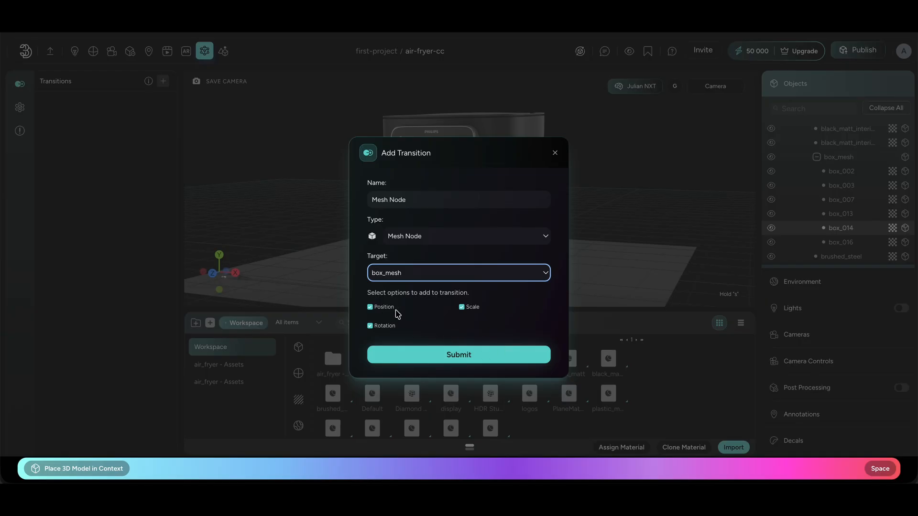
{"action": "left_click", "coordinate": [462, 307]}
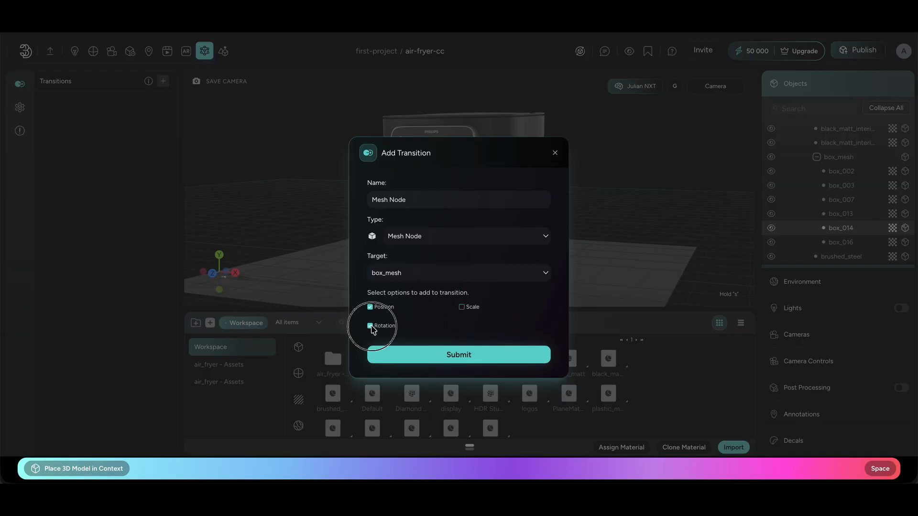
{"action": "left_click_drag", "start_coordinate": [449, 201], "coordinate": [363, 200]}
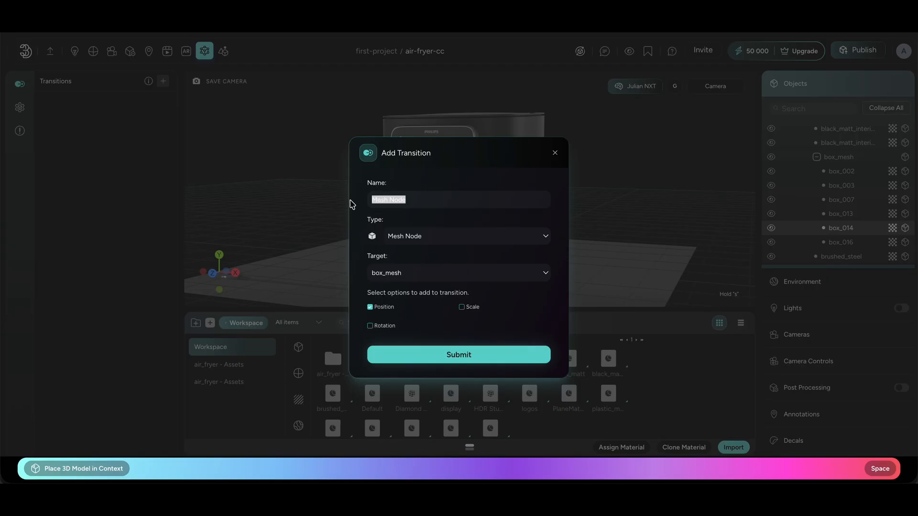
{"action": "type", "text": "box_close"}
{"action": "left_click", "coordinate": [467, 354]}
- Compare the position stored in the box_close transition with the position of the box_mesh object
{"action": "left_click", "coordinate": [80, 104]}
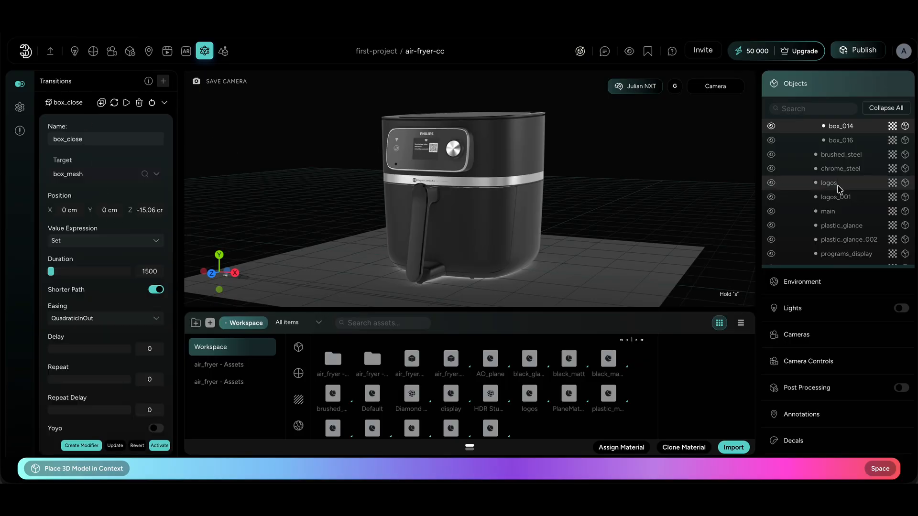
{"action": "scroll", "coordinate": [838, 184], "scroll_direction": "up", "scroll_amount": 3}
{"action": "left_click", "coordinate": [904, 151]}
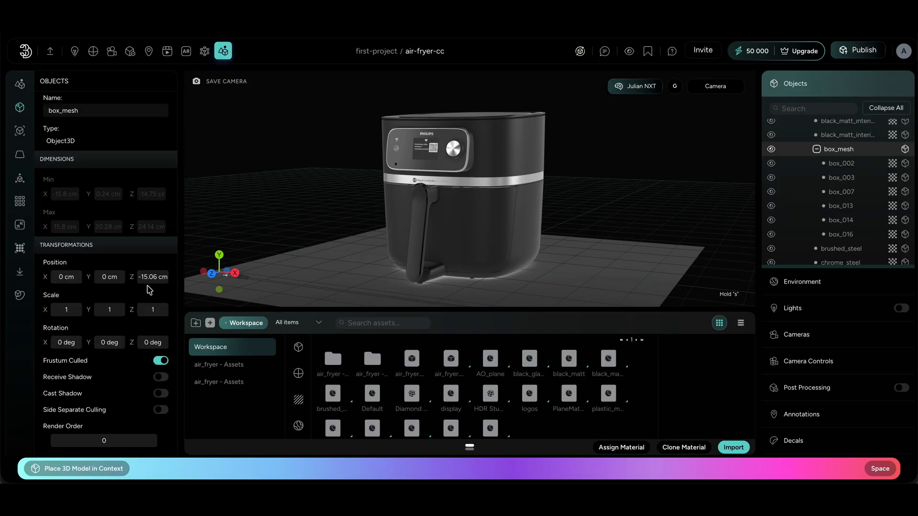
{"action": "left_click", "coordinate": [204, 50]}
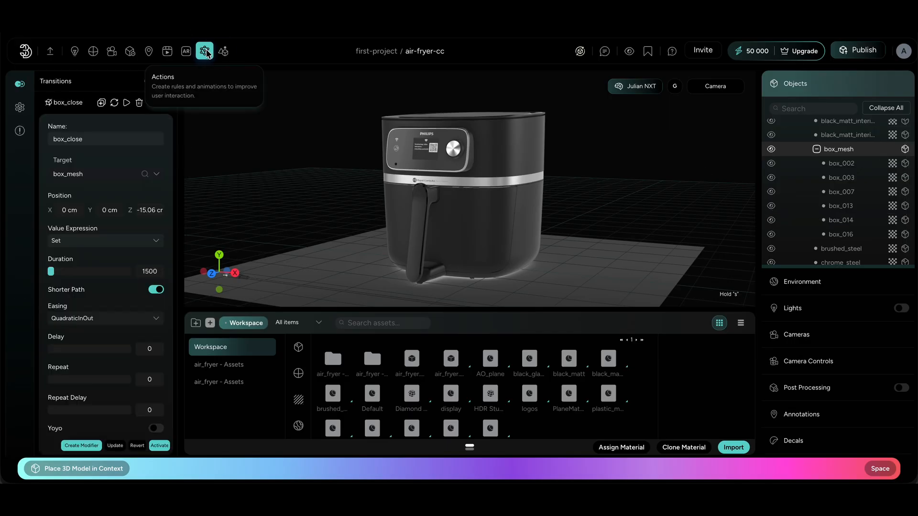
- Clone the box_close transition and rename the copy box_open
{"action": "left_click", "coordinate": [71, 105]}
{"action": "left_click", "coordinate": [101, 102]}
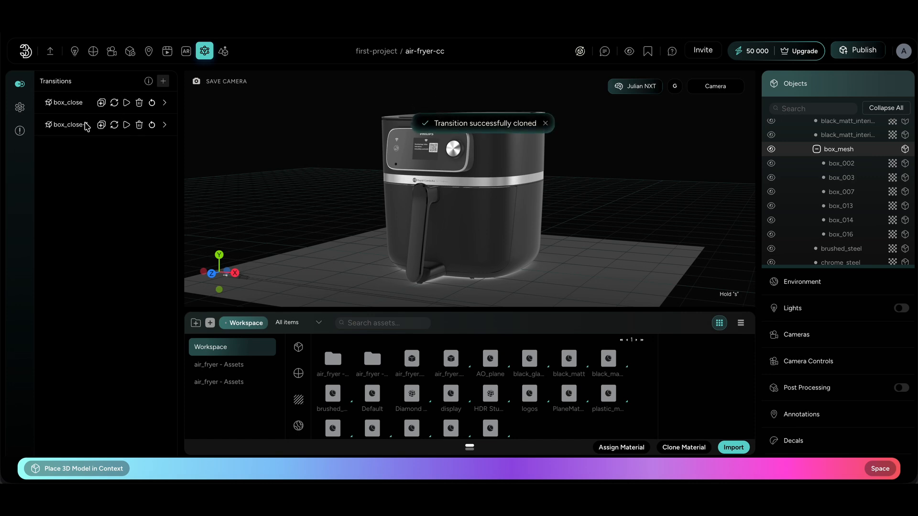
{"action": "left_click", "coordinate": [80, 125]}
{"action": "left_click_drag", "start_coordinate": [67, 161], "coordinate": [176, 169]}
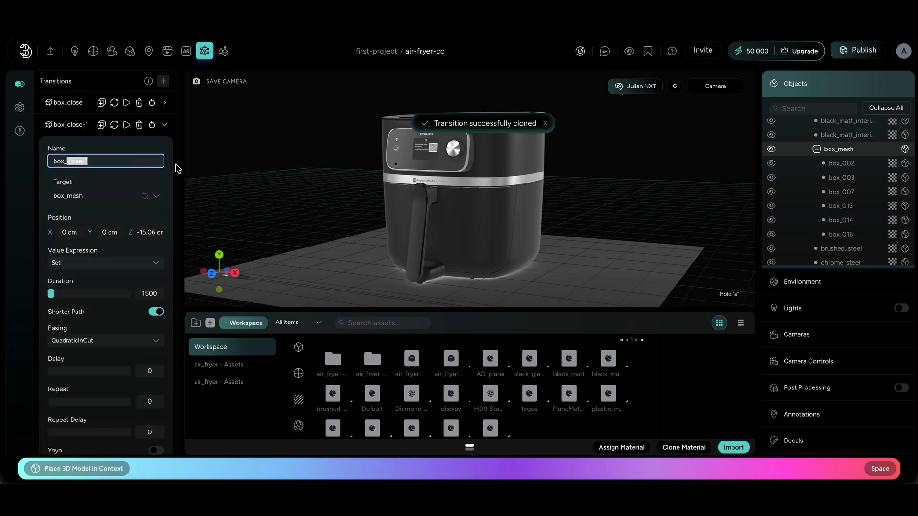
{"action": "type", "text": "open"}
{"action": "key", "text": "Return"}
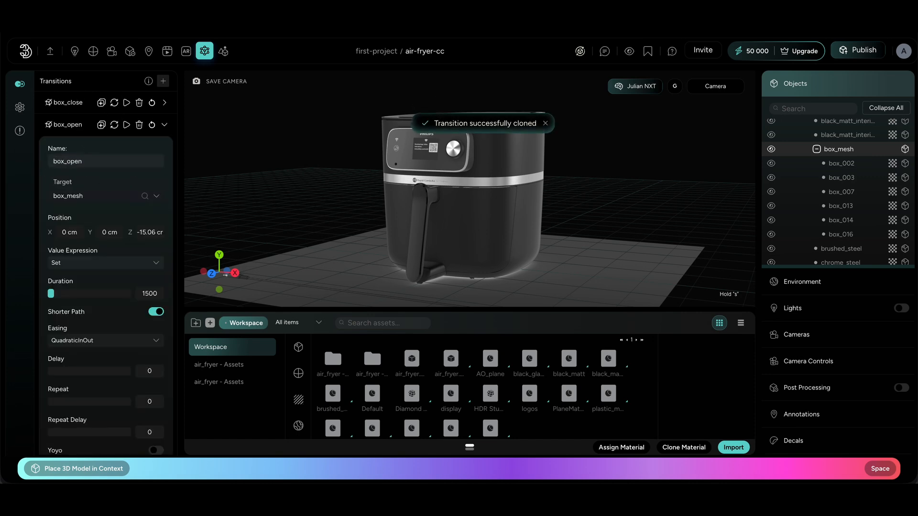
- Set the Z position of the box_open transition to 2 cm
{"action": "left_click", "coordinate": [310, 247]}
{"action": "left_click_drag", "start_coordinate": [310, 247], "coordinate": [302, 251]}
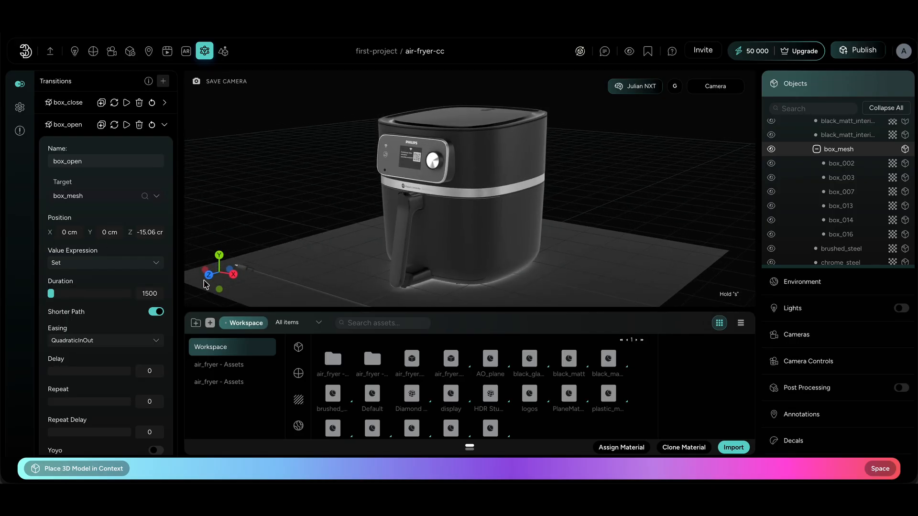
{"action": "left_click", "coordinate": [149, 233]}
{"action": "type", "text": "2"}
{"action": "key", "text": "Return"}
- Preview the box_open transition followed by the box_close transition
{"action": "left_click", "coordinate": [74, 125]}
{"action": "left_click", "coordinate": [126, 125]}
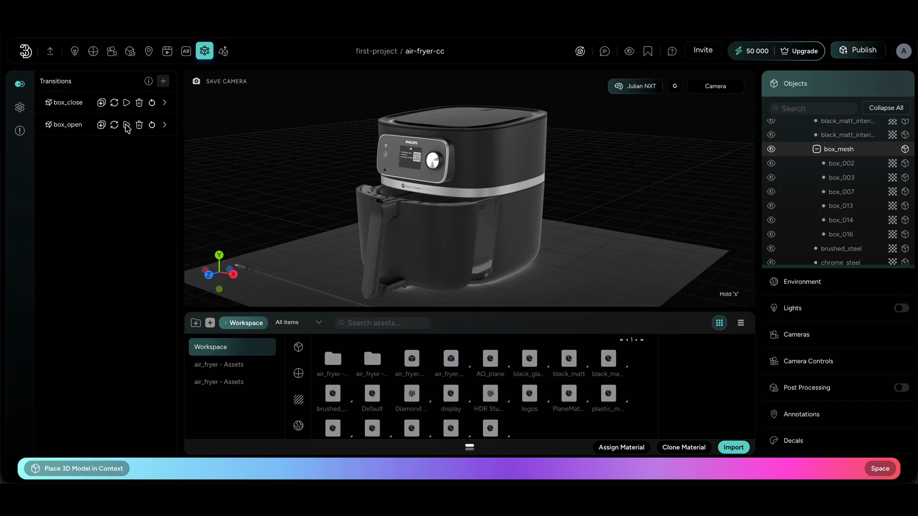
{"action": "left_click", "coordinate": [127, 103]}
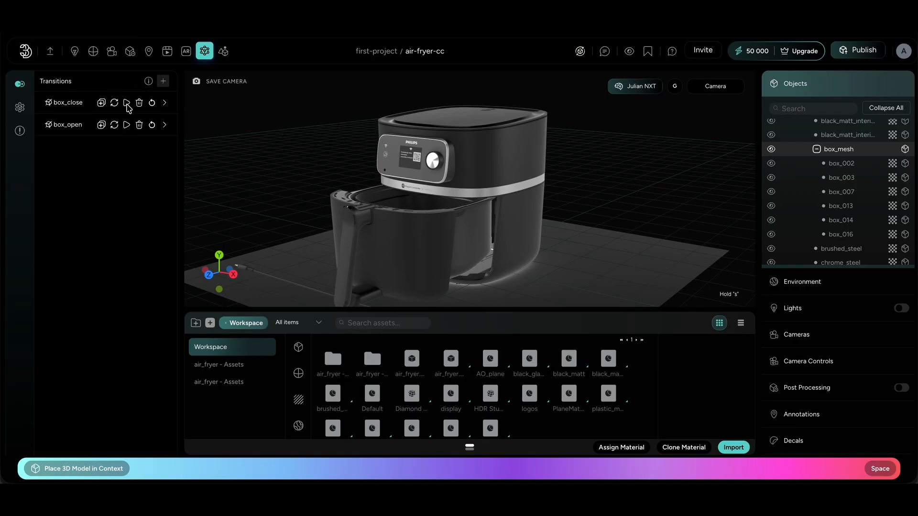
- Turn the Yoyo option of the box_open transition on and back off
{"action": "left_click", "coordinate": [57, 127]}
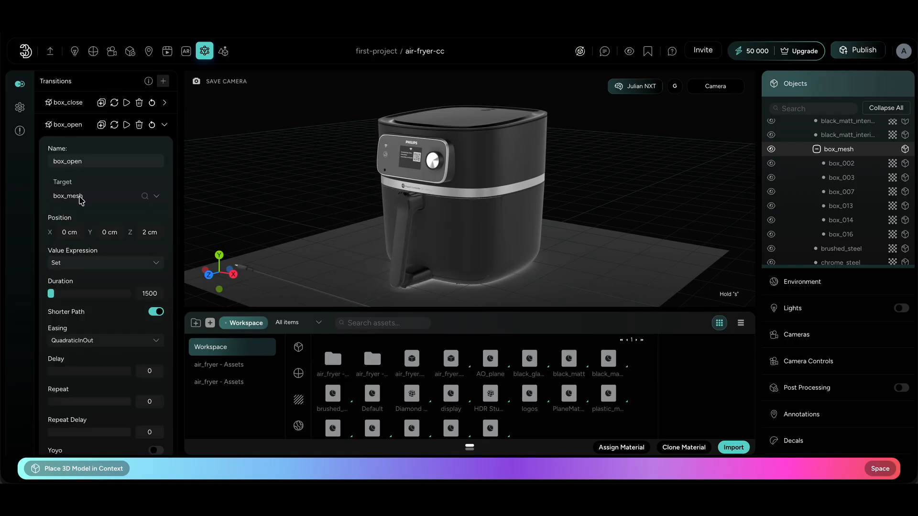
{"action": "scroll", "coordinate": [97, 300], "scroll_direction": "down", "scroll_amount": 1}
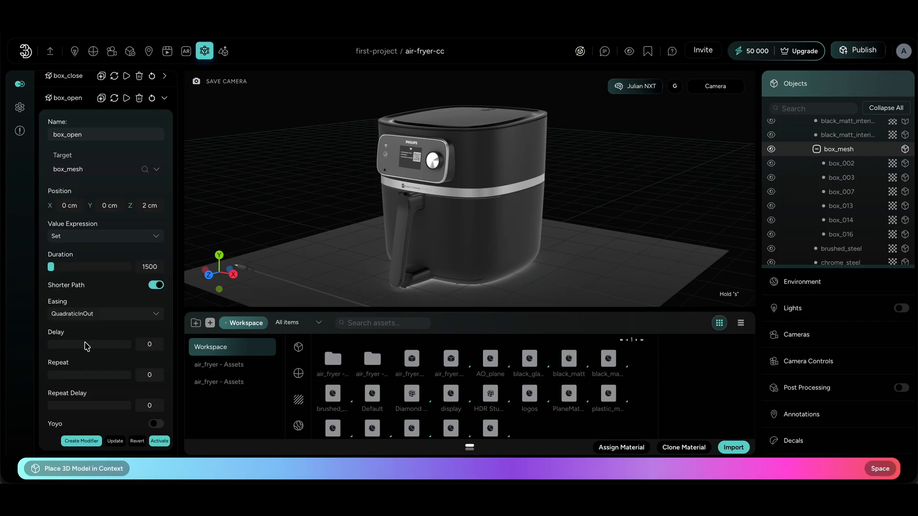
{"action": "left_click", "coordinate": [156, 424]}
{"action": "left_click", "coordinate": [156, 425]}
- Play the box_open transition from a lower, more frontal view of the air fryer
{"action": "left_click_drag", "start_coordinate": [473, 125], "coordinate": [470, 122]}
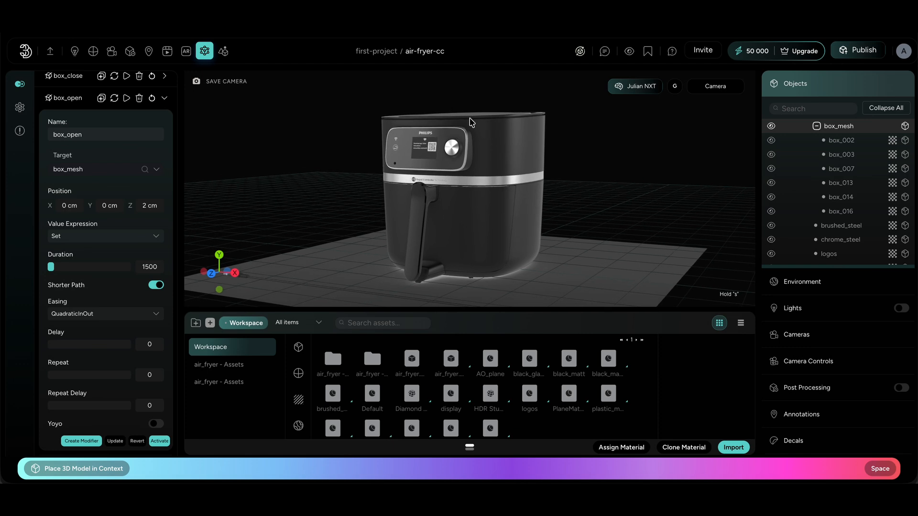
{"action": "left_click", "coordinate": [73, 100]}
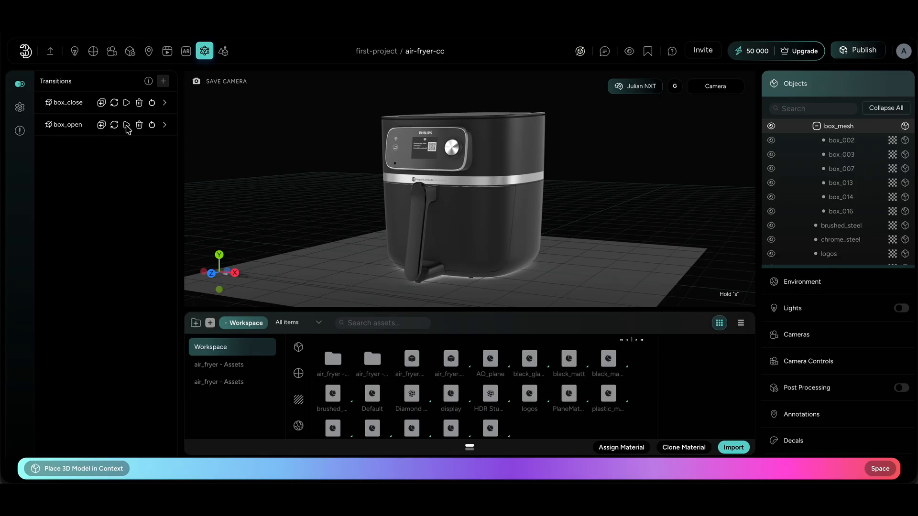
{"action": "left_click", "coordinate": [127, 125]}
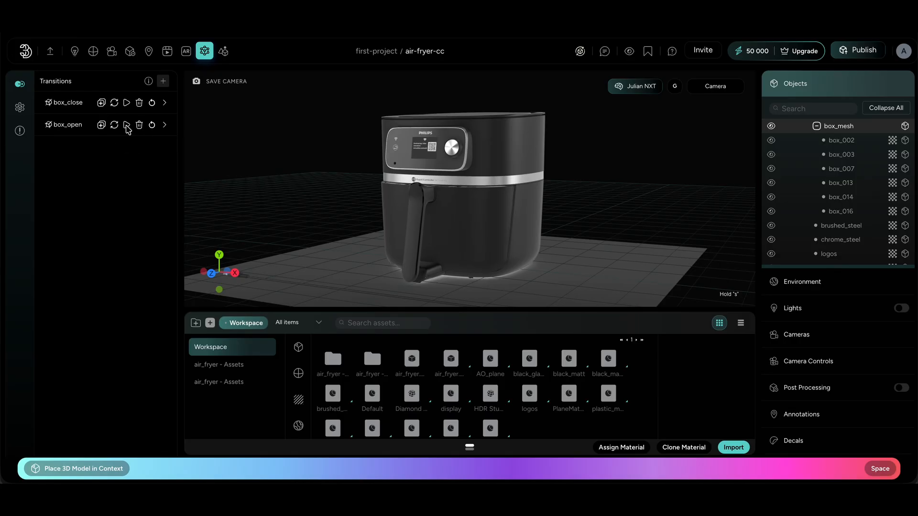
- Frame the air fryer from a higher angle and add a Camera transition named Camera_open targeting Camera Desktop, with Position and Direction included
{"action": "mouse_move", "coordinate": [389, 161]}
{"action": "left_mouse_down"}
{"action": "mouse_move", "coordinate": [381, 159]}
{"action": "mouse_move", "coordinate": [384, 169]}
{"action": "left_mouse_up"}
{"action": "left_click", "coordinate": [163, 81]}
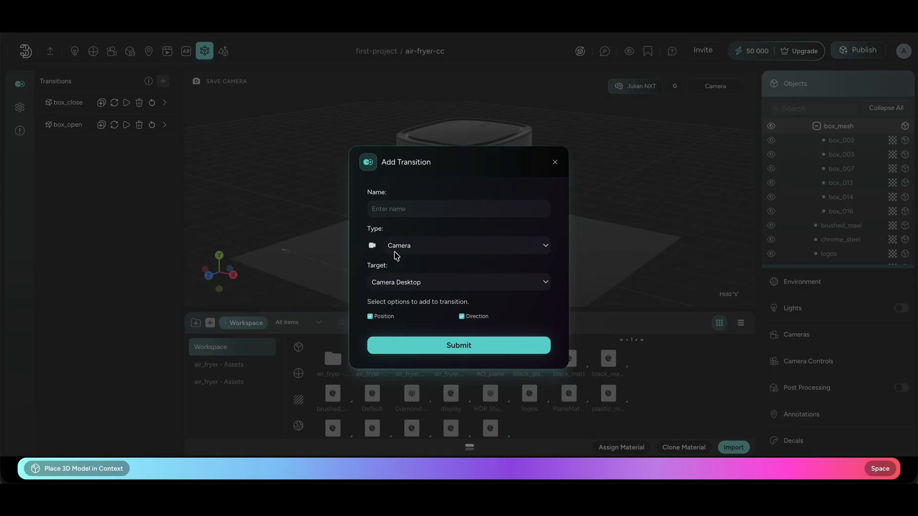
{"action": "left_click", "coordinate": [423, 208]}
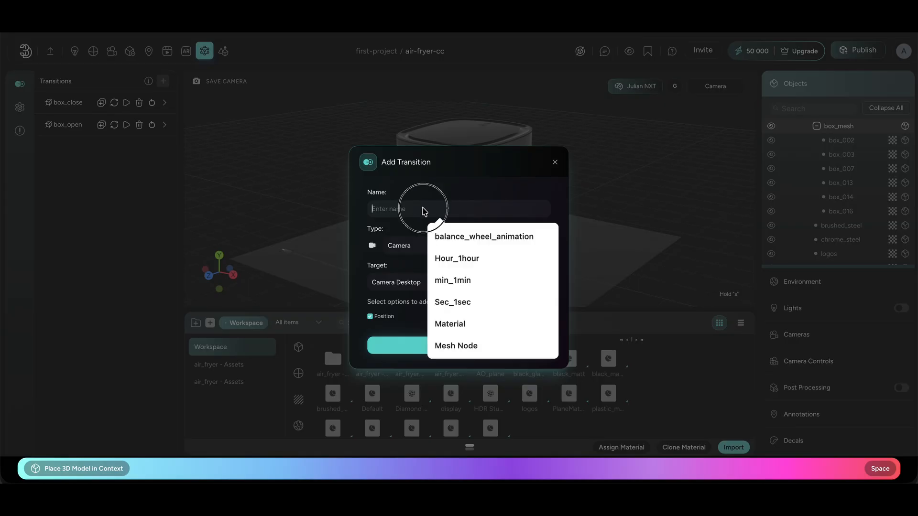
{"action": "type", "text": "Camera_ope"}
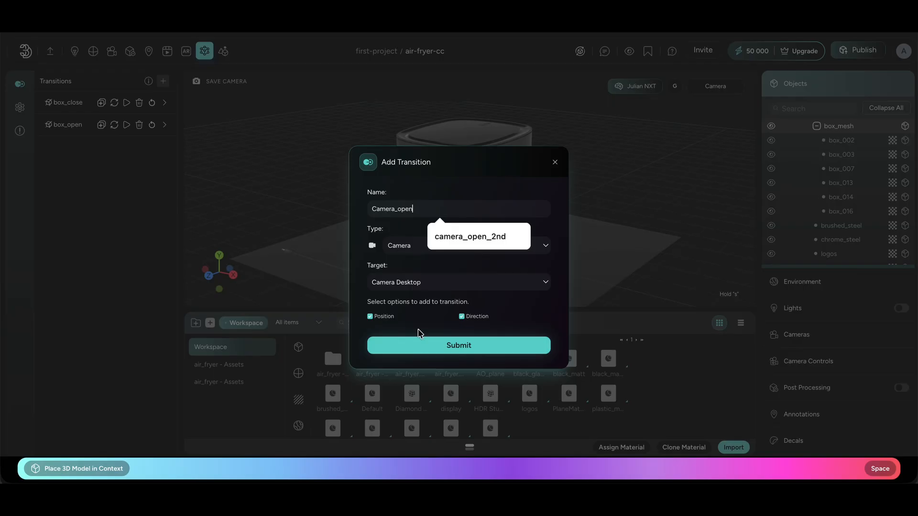
{"action": "type", "text": "n"}
{"action": "left_click", "coordinate": [421, 345]}
- Play the box_close transition
{"action": "left_click", "coordinate": [126, 102]}
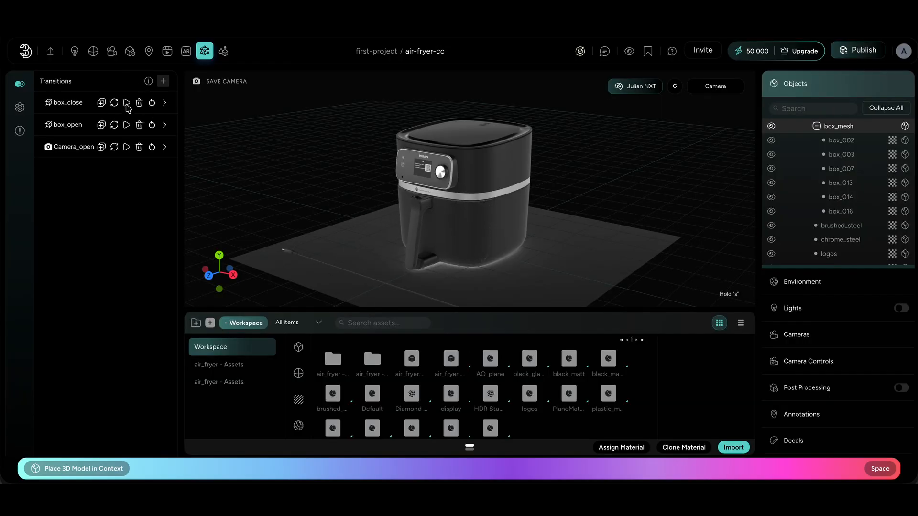
- Reset the scene view to the saved position of Camera Desktop
{"action": "left_click_drag", "start_coordinate": [281, 177], "coordinate": [303, 178]}
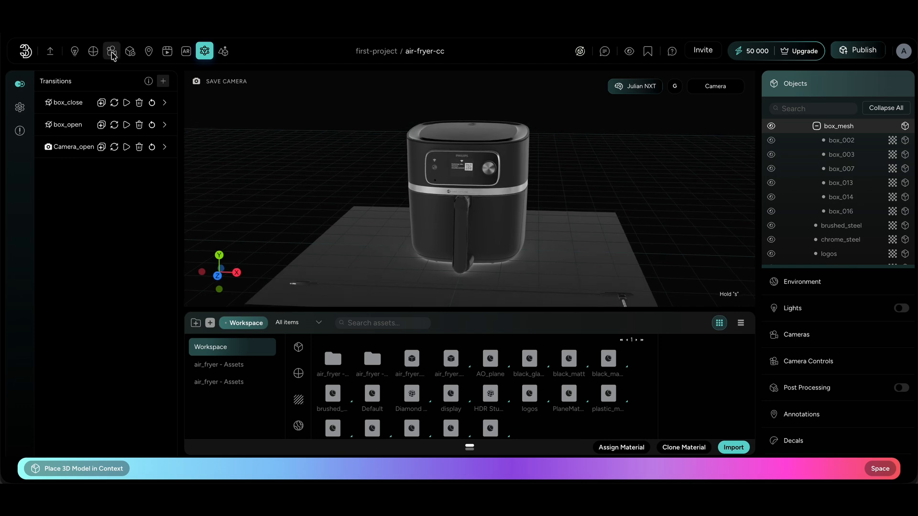
{"action": "left_click", "coordinate": [111, 51]}
{"action": "left_click", "coordinate": [99, 107]}
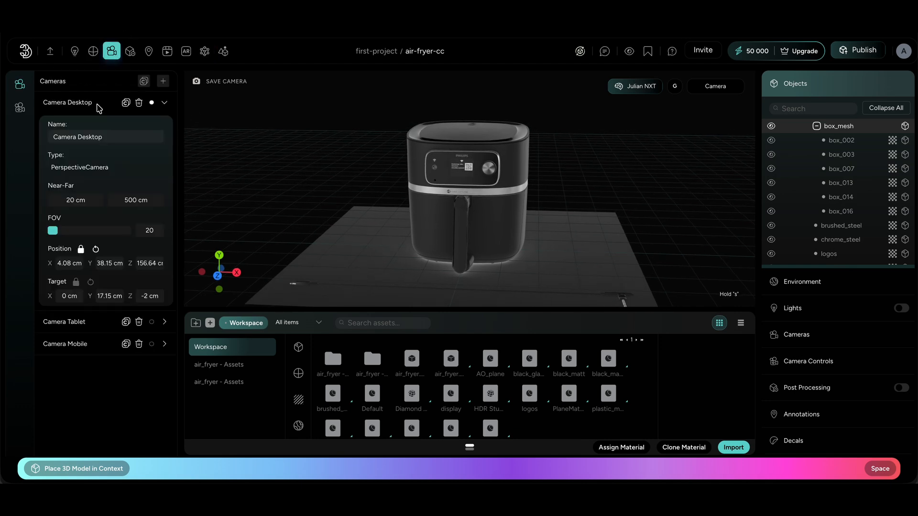
{"action": "left_click", "coordinate": [95, 249]}
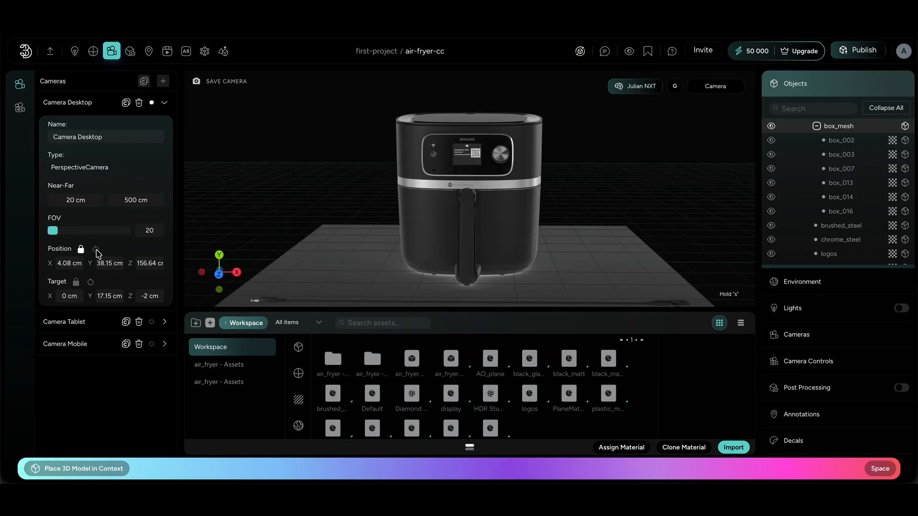
- Add a Camera transition named camera_close targeting Camera Desktop, with Position and Direction included
{"action": "left_click", "coordinate": [204, 52]}
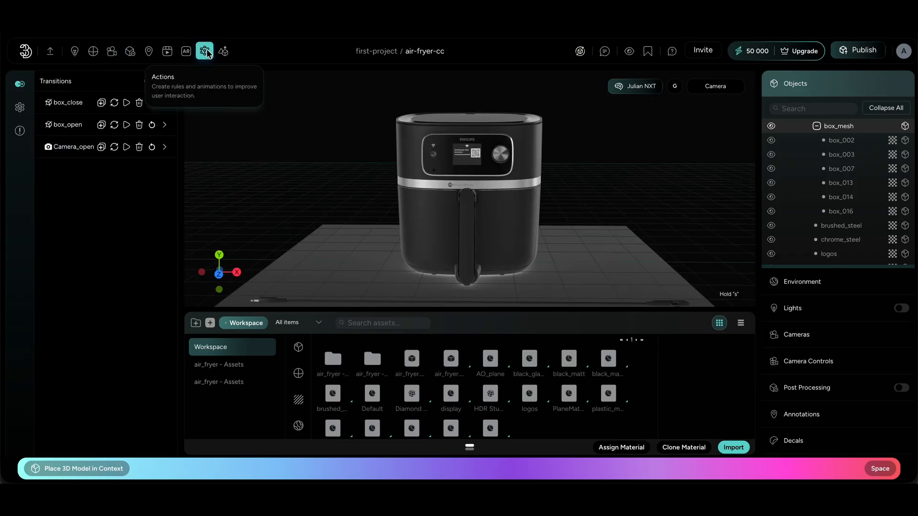
{"action": "left_click", "coordinate": [163, 81]}
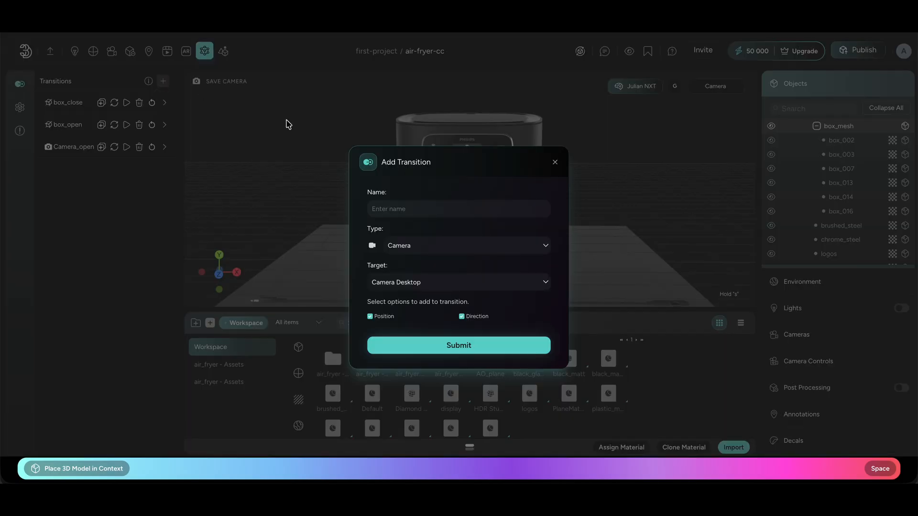
{"action": "left_click", "coordinate": [414, 210]}
{"action": "type", "text": "camera_close"}
{"action": "left_click", "coordinate": [443, 345]}
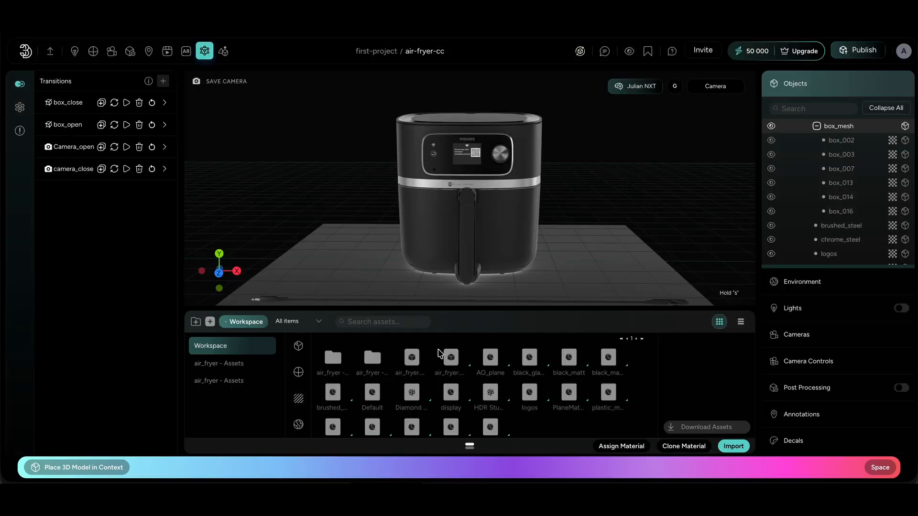
- Create a modifier from each of the four transitions: camera_close, Camera_open, box_open and box_close
{"action": "left_click", "coordinate": [83, 104]}
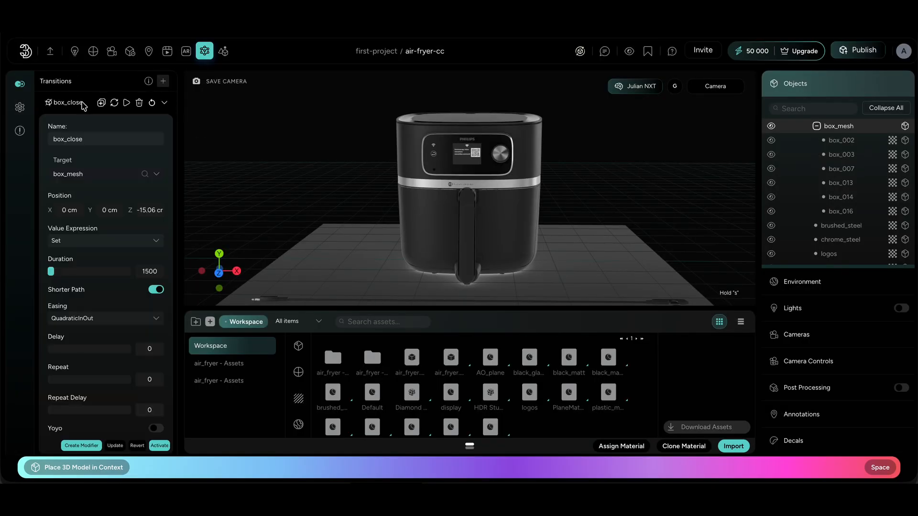
{"action": "scroll", "coordinate": [95, 263], "scroll_direction": "down", "scroll_amount": 3}
{"action": "left_click", "coordinate": [77, 400]}
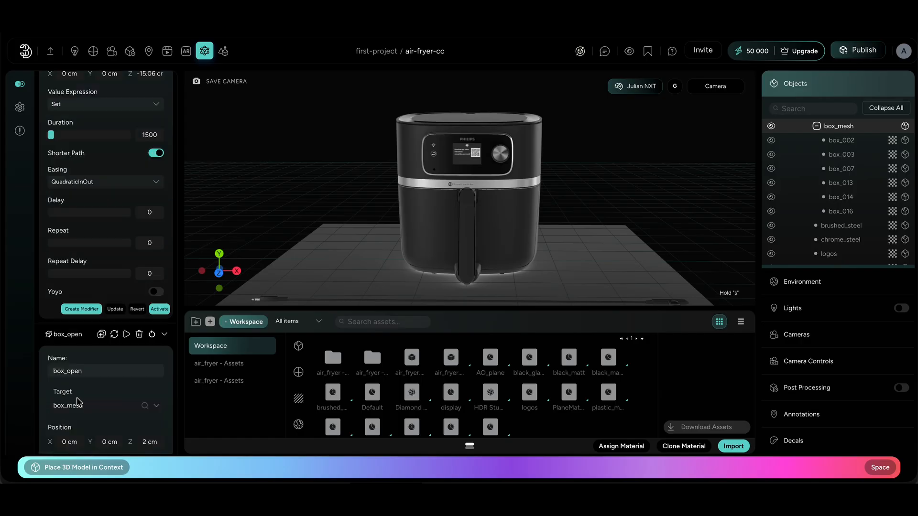
{"action": "left_click", "coordinate": [71, 421]}
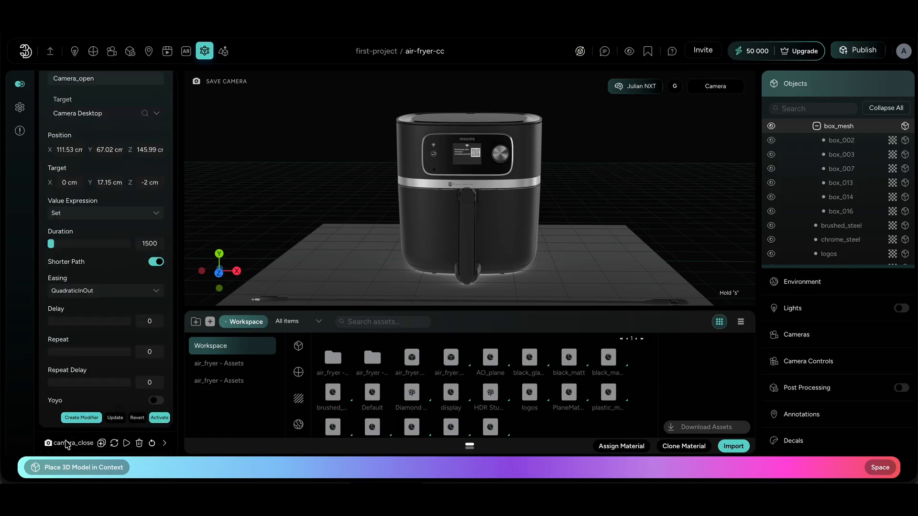
{"action": "left_click", "coordinate": [72, 440]}
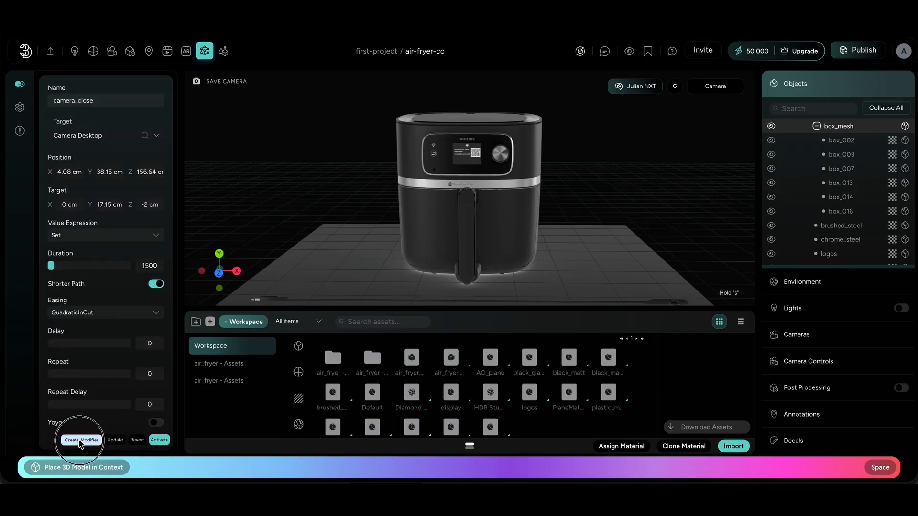
{"action": "left_click", "coordinate": [79, 440]}
{"action": "left_click", "coordinate": [81, 244]}
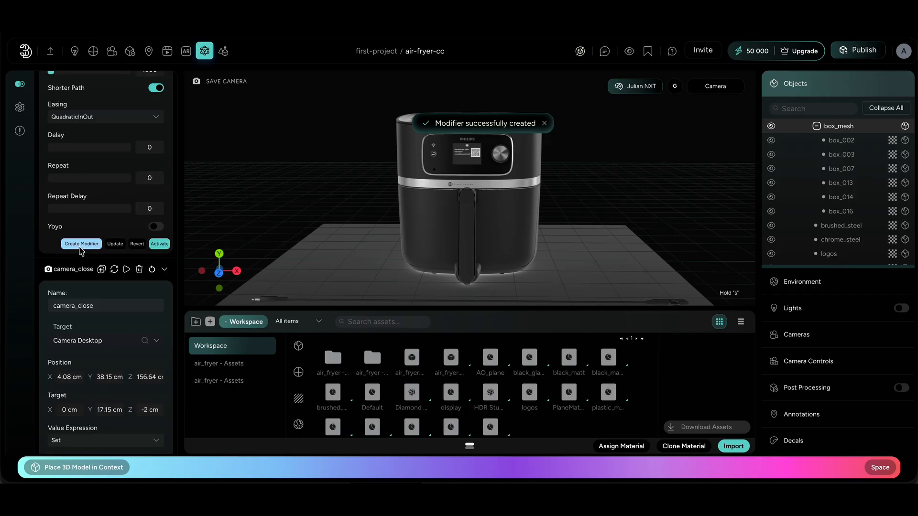
{"action": "left_click", "coordinate": [91, 87]}
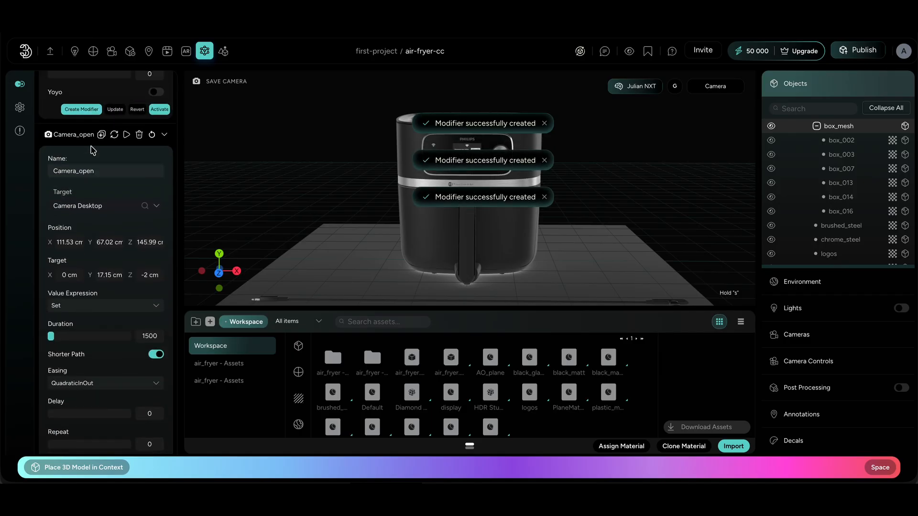
{"action": "left_click", "coordinate": [79, 197]}
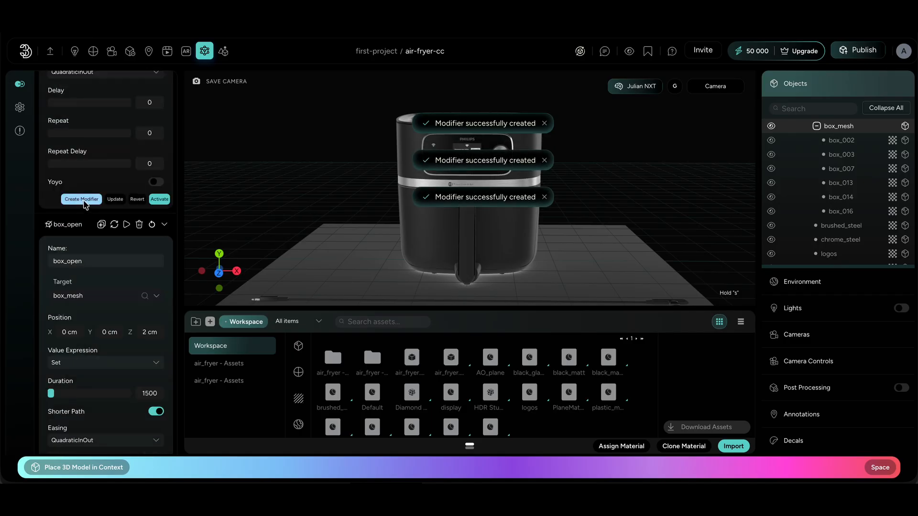
- Add a modifier named open_grp with the action type Modifier Group
{"action": "left_click", "coordinate": [19, 110]}
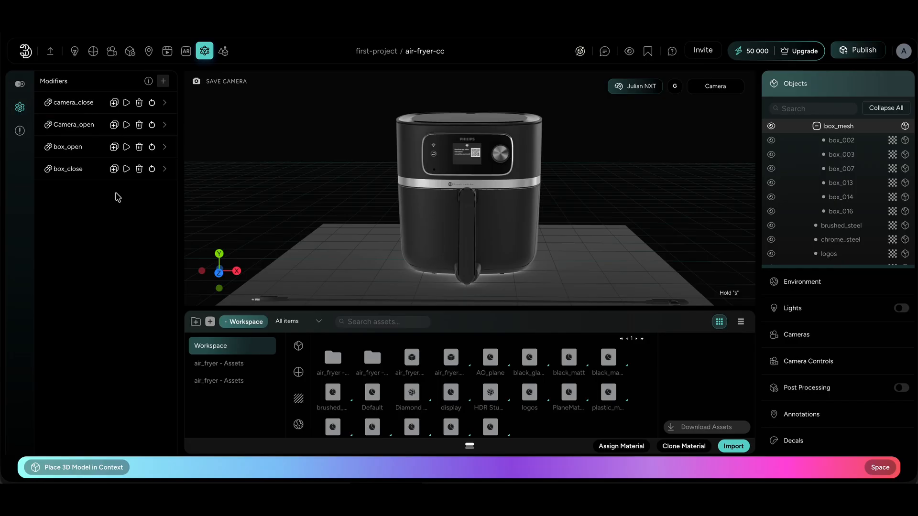
{"action": "left_click", "coordinate": [164, 82]}
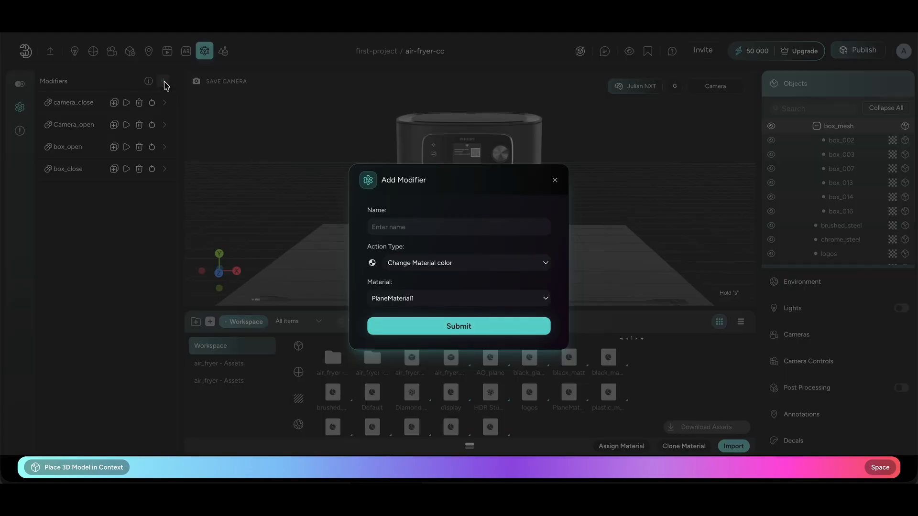
{"action": "left_click", "coordinate": [544, 262]}
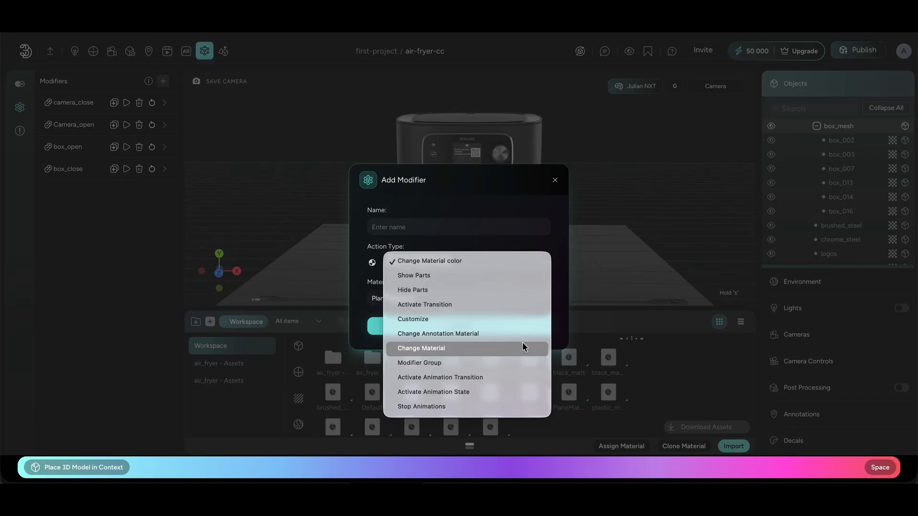
{"action": "left_click", "coordinate": [420, 363]}
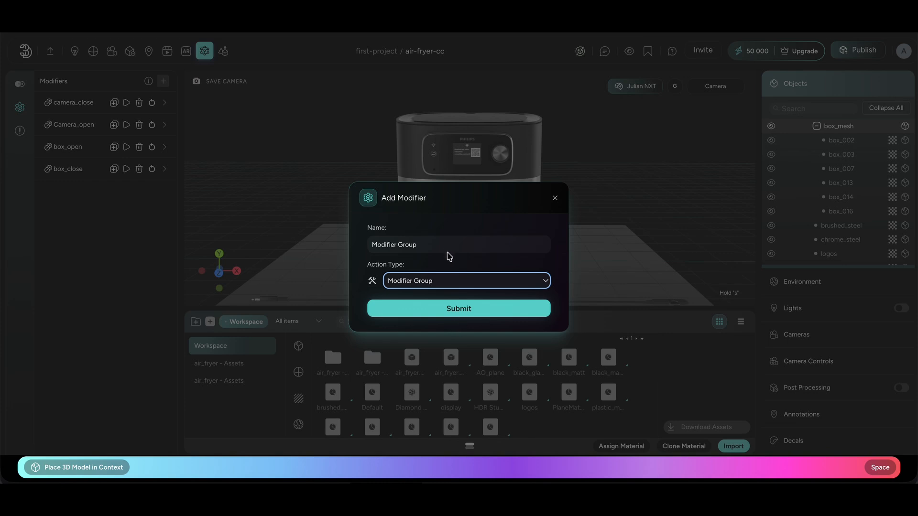
{"action": "left_click_drag", "start_coordinate": [446, 245], "coordinate": [328, 245]}
{"action": "type", "text": "open"}
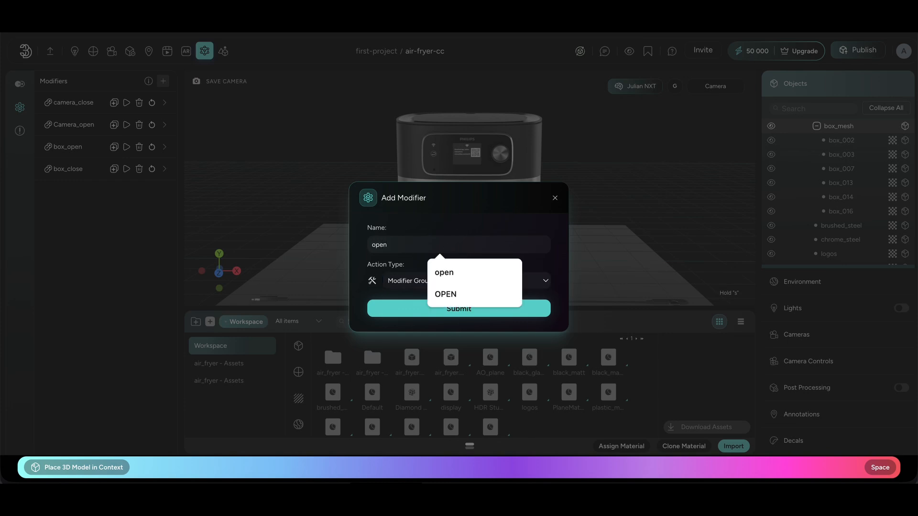
{"action": "type", "text": "_grp"}
{"action": "left_click", "coordinate": [402, 309]}
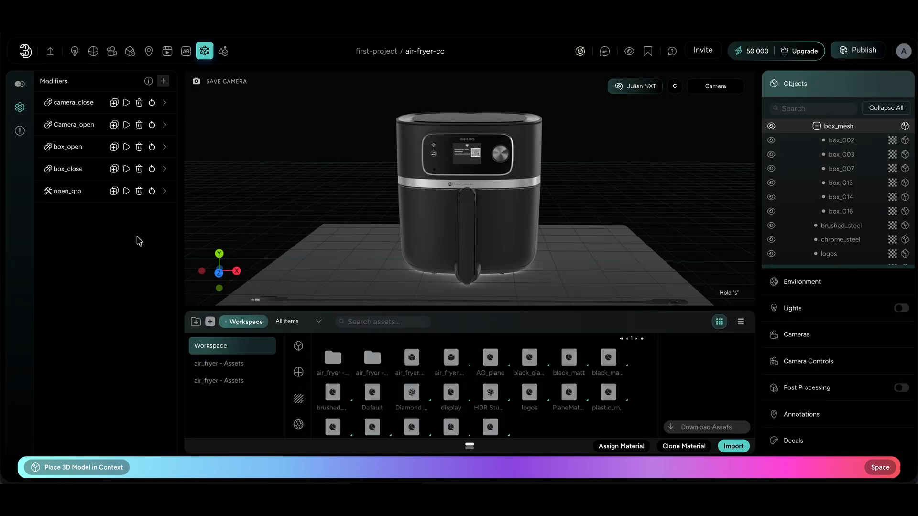
- Add the existing modifiers Camera_open and box_open to the open_grp group
{"action": "left_click", "coordinate": [81, 193]}
{"action": "left_click", "coordinate": [79, 253]}
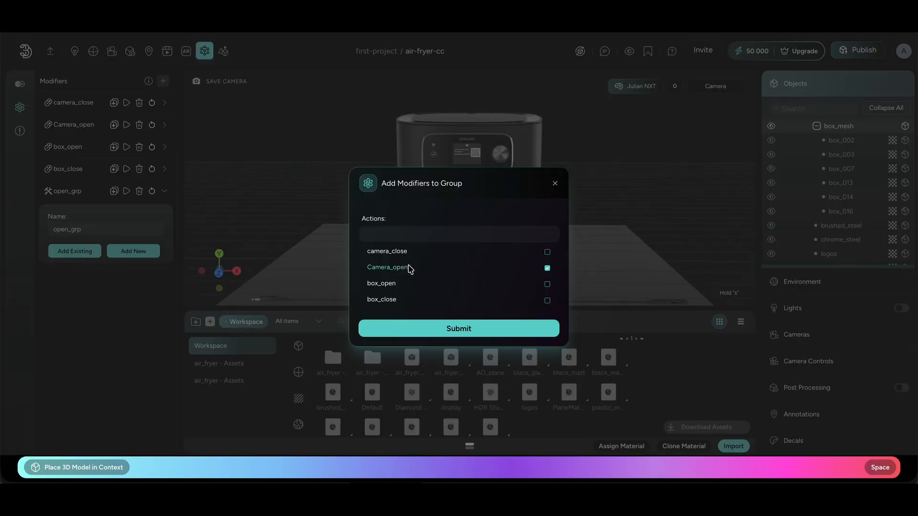
{"action": "left_click", "coordinate": [395, 286]}
{"action": "left_click", "coordinate": [452, 328]}
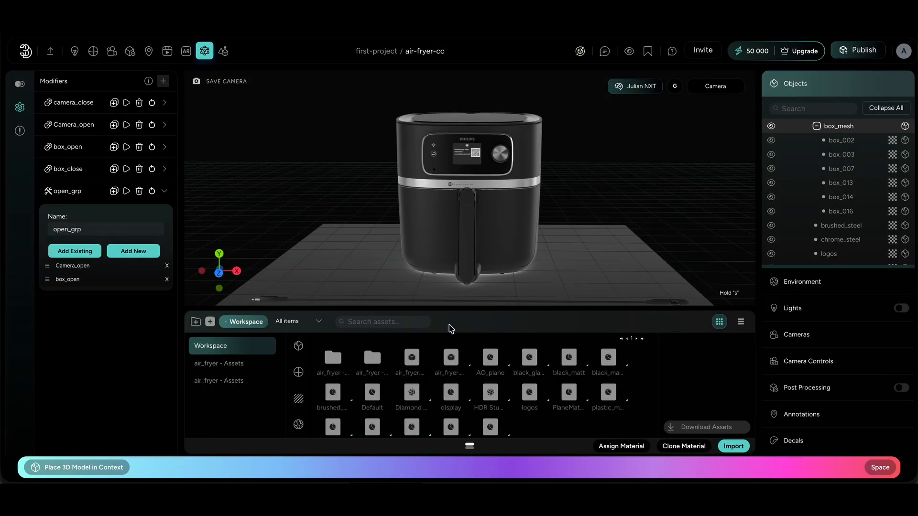
- Add another Modifier Group modifier named close_grp
{"action": "left_click", "coordinate": [163, 82]}
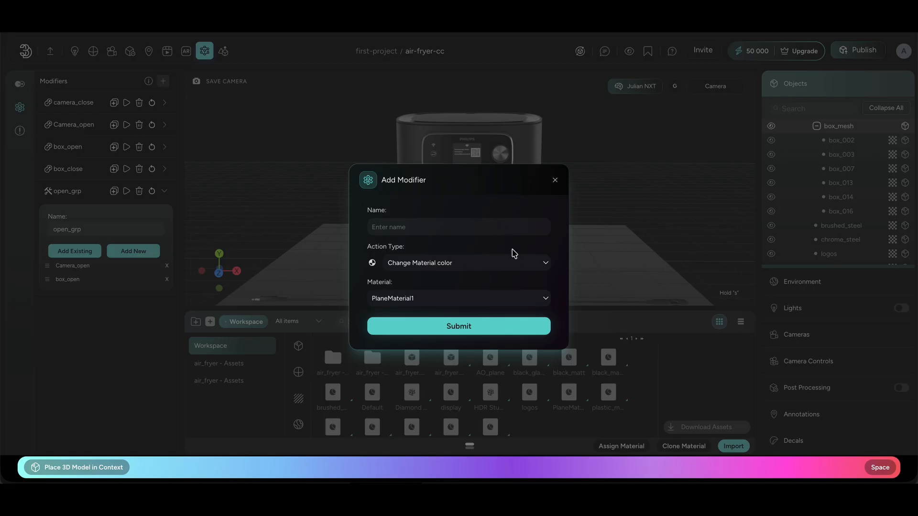
{"action": "left_click", "coordinate": [514, 264]}
{"action": "left_click", "coordinate": [478, 372]}
{"action": "triple_click", "coordinate": [424, 244]}
{"action": "type", "text": "close_grp"}
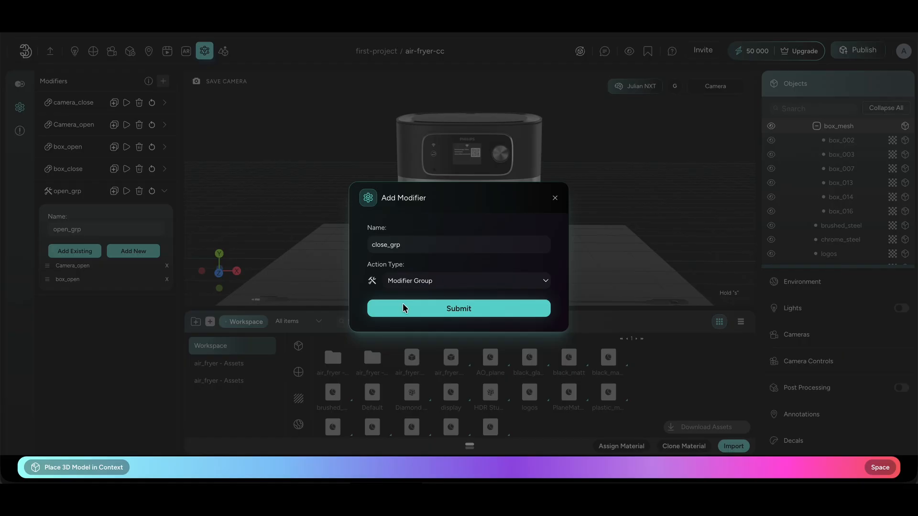
{"action": "left_click", "coordinate": [401, 307]}
- Add the existing modifiers camera_close and box_close to the close_grp group
{"action": "left_click", "coordinate": [81, 309]}
{"action": "left_click", "coordinate": [74, 366]}
{"action": "left_click", "coordinate": [418, 244]}
{"action": "left_click", "coordinate": [396, 298]}
{"action": "left_click", "coordinate": [458, 340]}
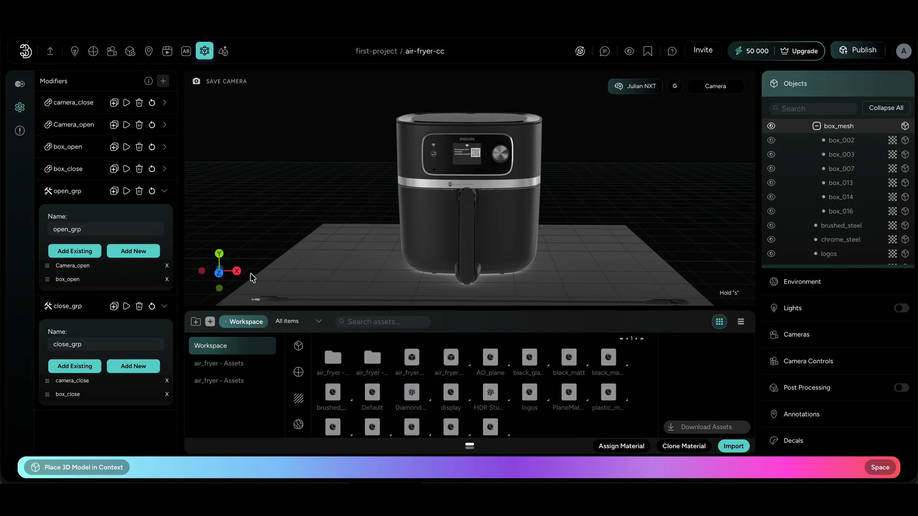
- Add a rule with the target Click that runs the open_grp modifier
{"action": "left_click", "coordinate": [20, 130]}
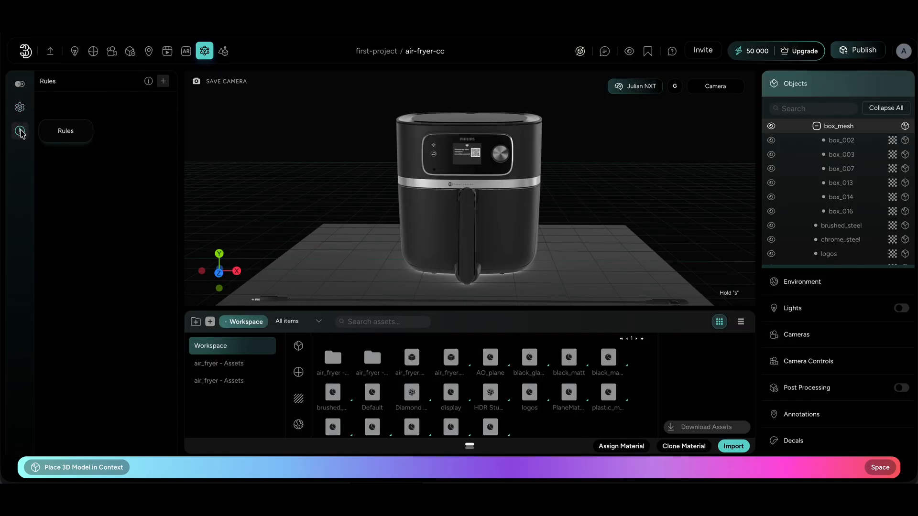
{"action": "left_click", "coordinate": [162, 81]}
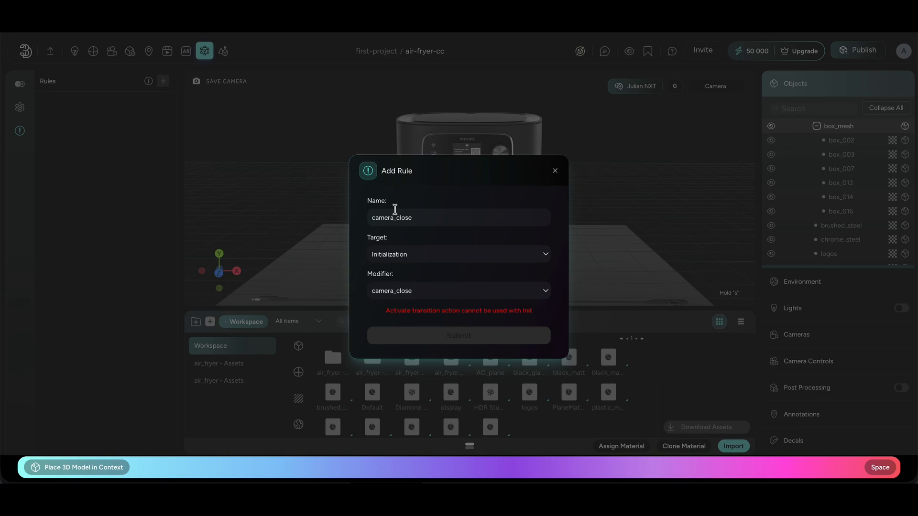
{"action": "left_click", "coordinate": [439, 255]}
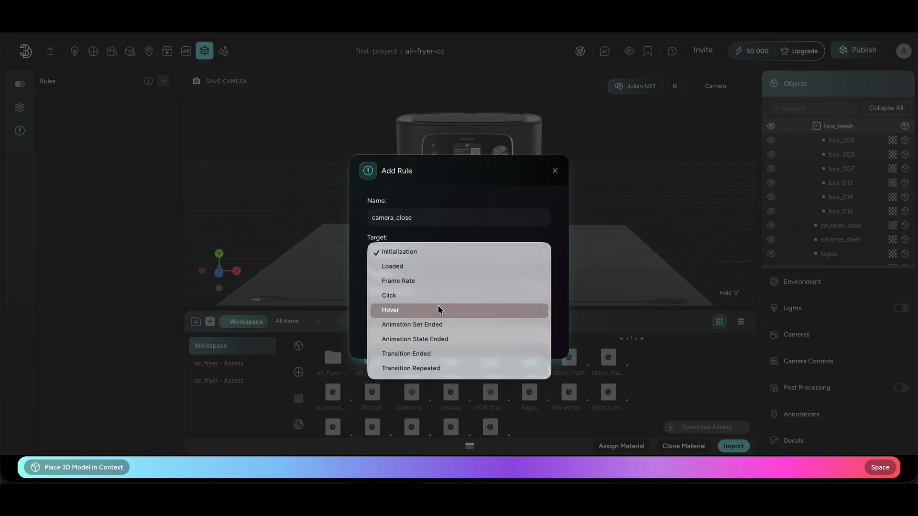
{"action": "left_click", "coordinate": [410, 296]}
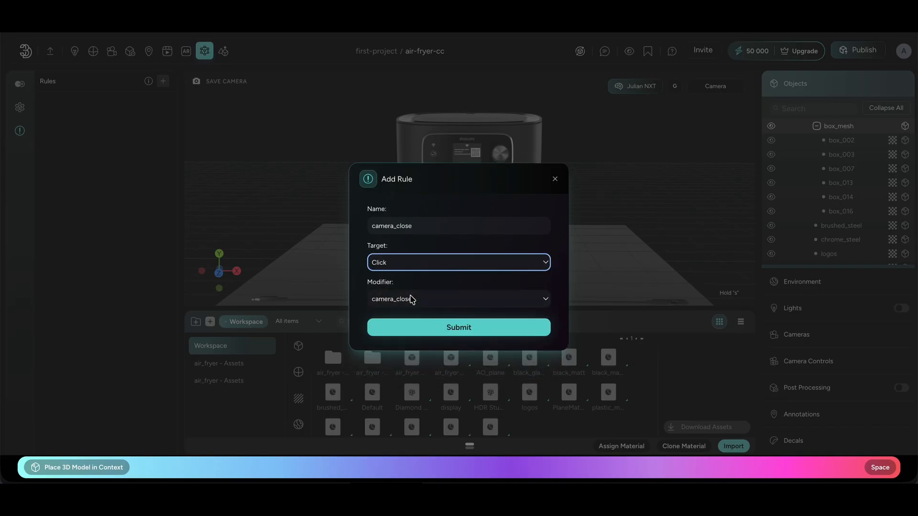
{"action": "left_click", "coordinate": [451, 303]}
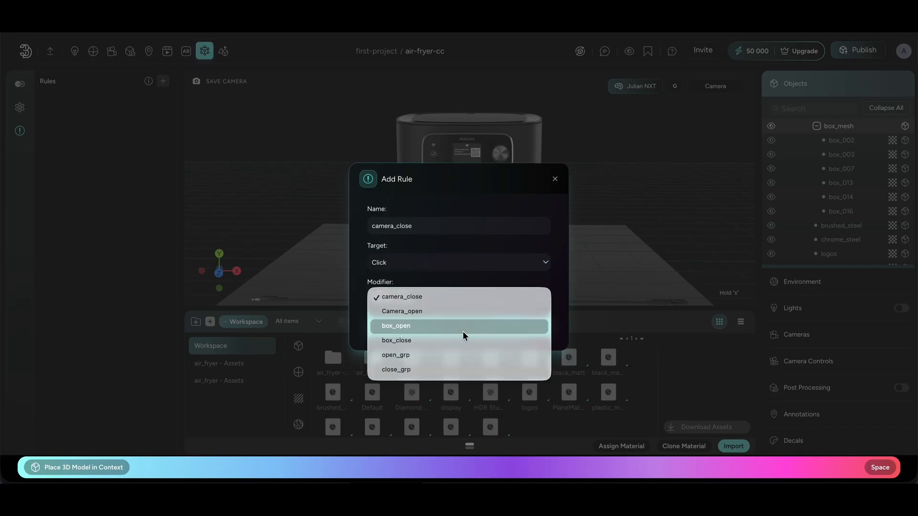
{"action": "left_click", "coordinate": [408, 355]}
{"action": "left_click", "coordinate": [446, 329]}
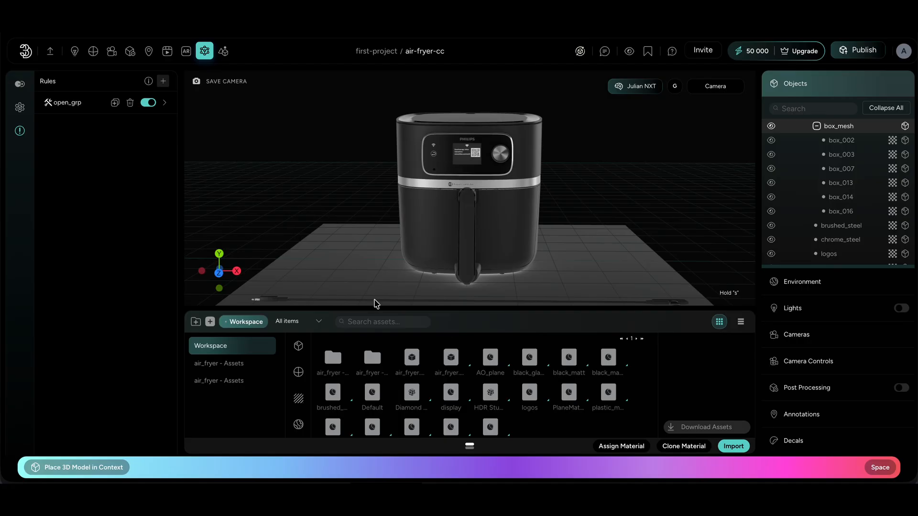
- Select the box_014 node as the trigger object of the open_grp rule
{"action": "left_click", "coordinate": [87, 107]}
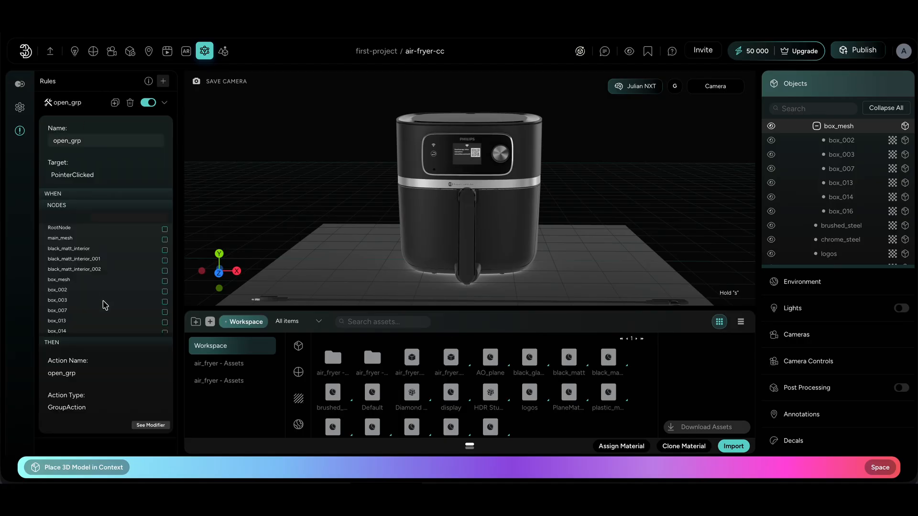
{"action": "scroll", "coordinate": [104, 304], "scroll_direction": "down", "scroll_amount": 3}
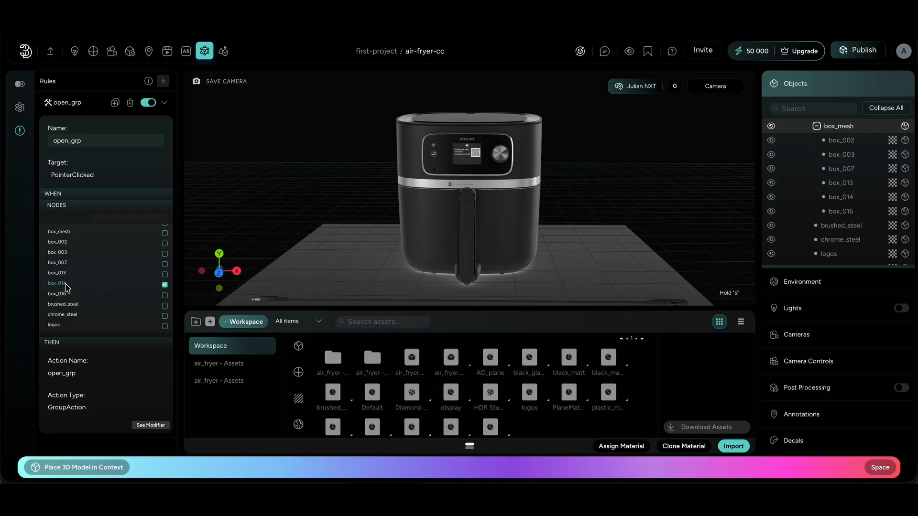
{"action": "left_click", "coordinate": [76, 106]}
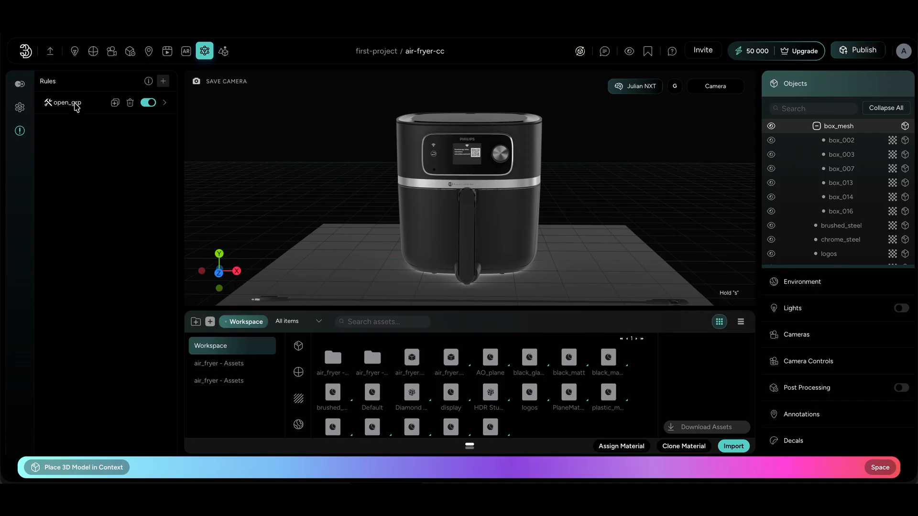
- Add a second rule with the target Click that runs the close_grp modifier
{"action": "left_click", "coordinate": [163, 82]}
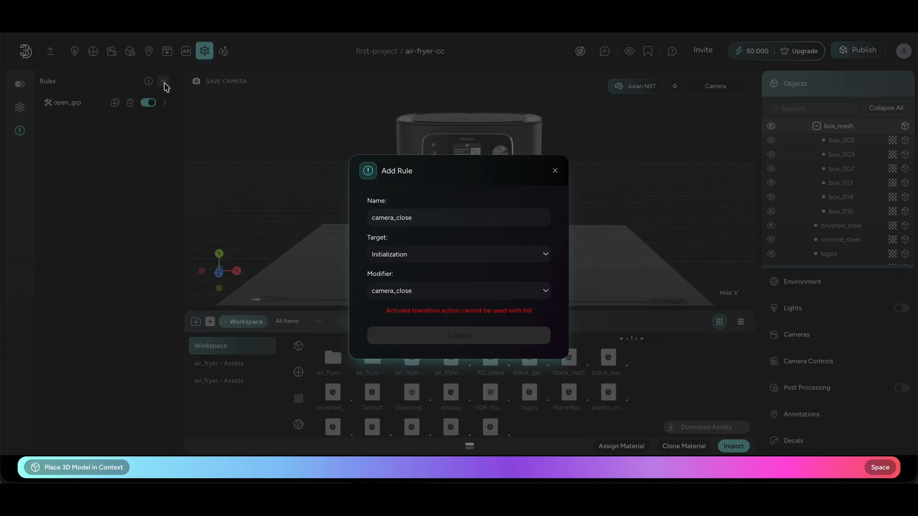
{"action": "left_click", "coordinate": [461, 254]}
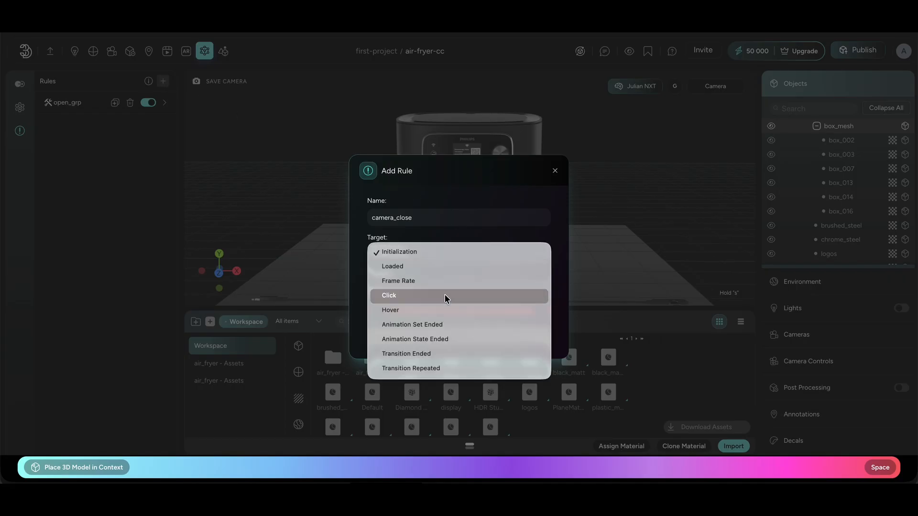
{"action": "left_click", "coordinate": [446, 295]}
{"action": "left_click", "coordinate": [444, 299]}
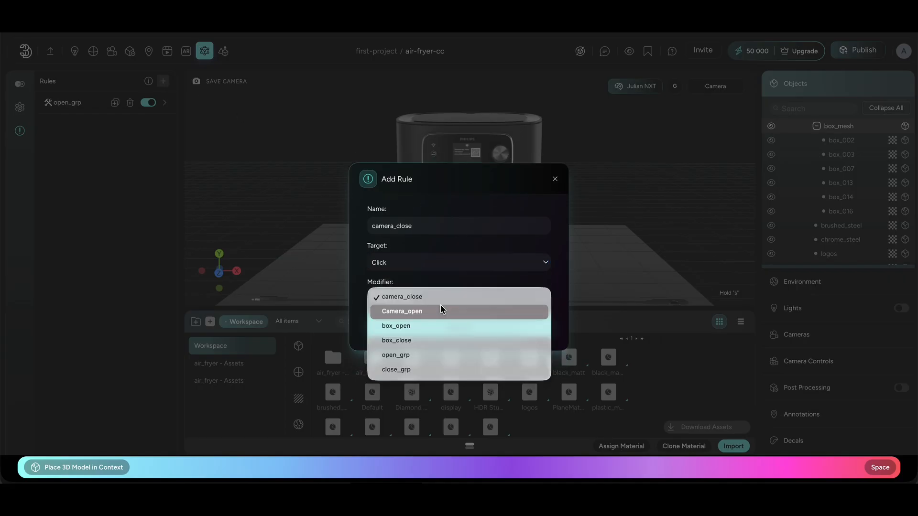
{"action": "left_click", "coordinate": [425, 370]}
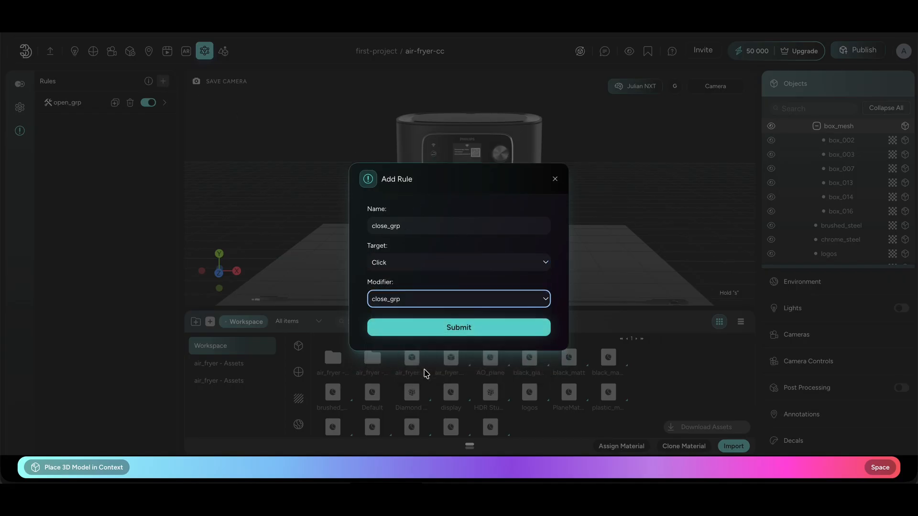
{"action": "left_click", "coordinate": [450, 329]}
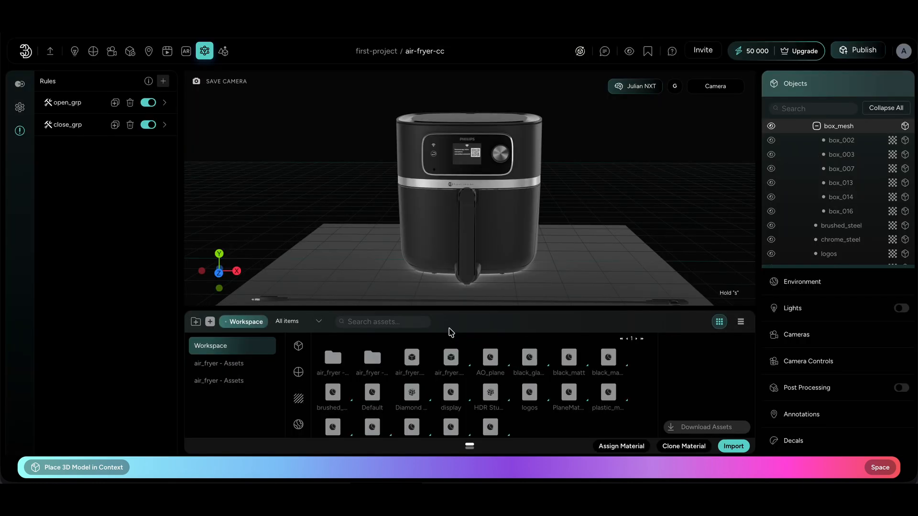
- Select the main node as the trigger object of the close_grp rule
{"action": "left_click", "coordinate": [71, 126]}
{"action": "scroll", "coordinate": [97, 328], "scroll_direction": "down", "scroll_amount": 8}
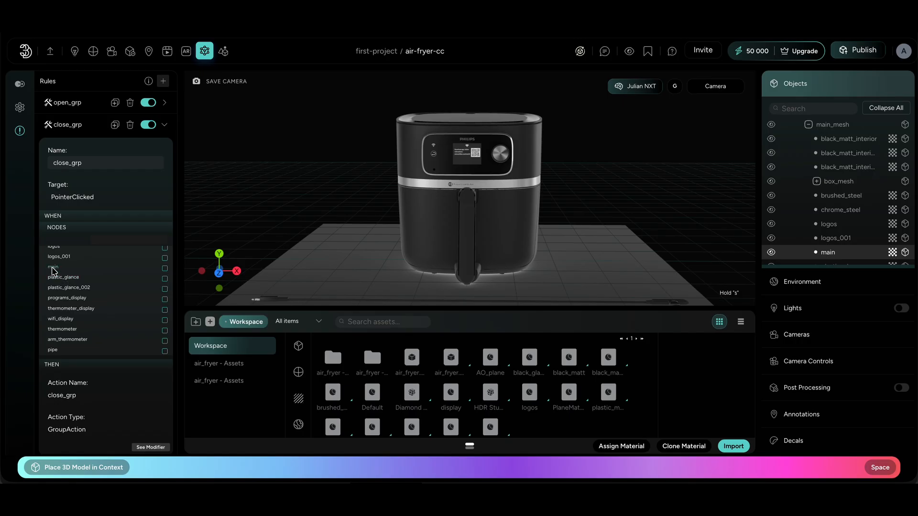
{"action": "left_click", "coordinate": [66, 125]}
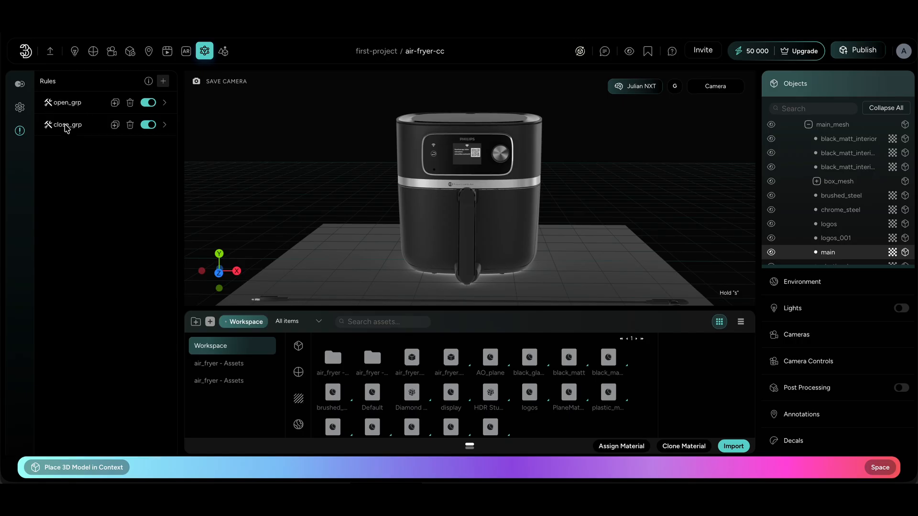
- Set the Click Mode for picking to Always On in the scene's renderer settings
{"action": "left_click", "coordinate": [223, 51]}
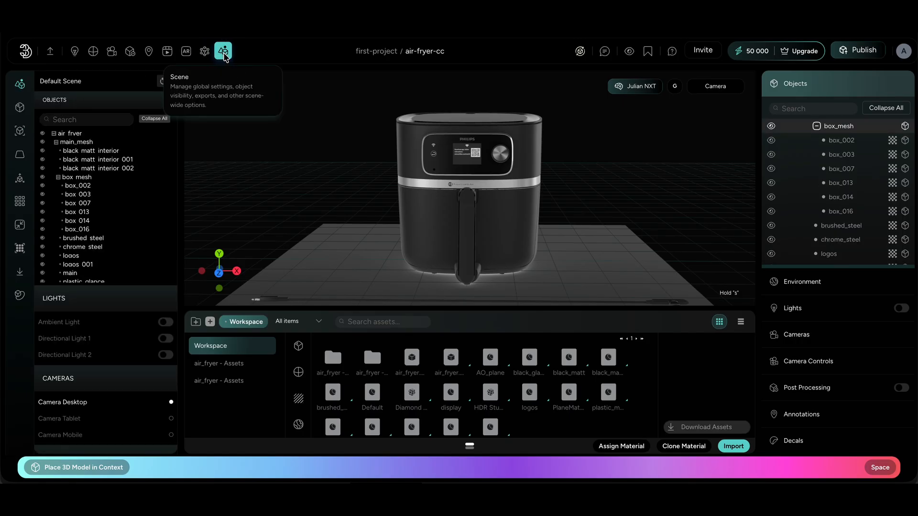
{"action": "left_click", "coordinate": [20, 295]}
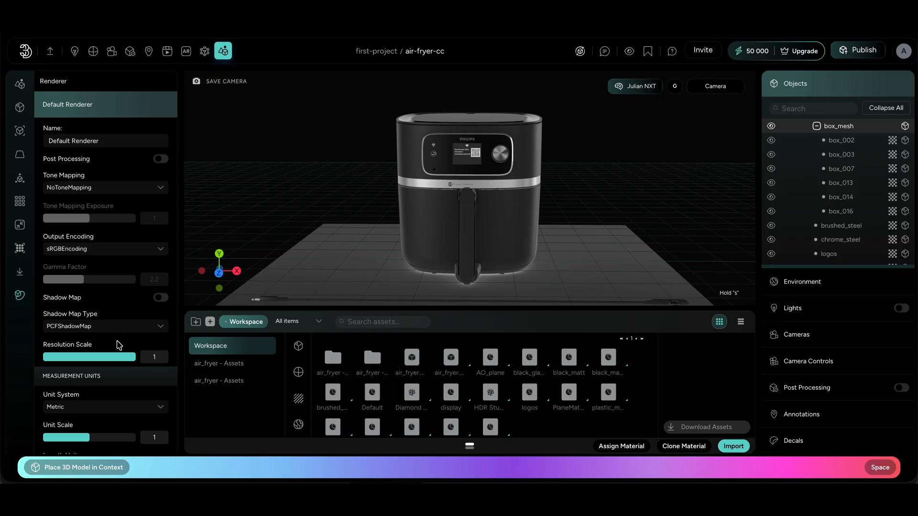
{"action": "scroll", "coordinate": [119, 345], "scroll_direction": "down", "scroll_amount": 7}
{"action": "scroll", "coordinate": [119, 345], "scroll_direction": "down", "scroll_amount": 3}
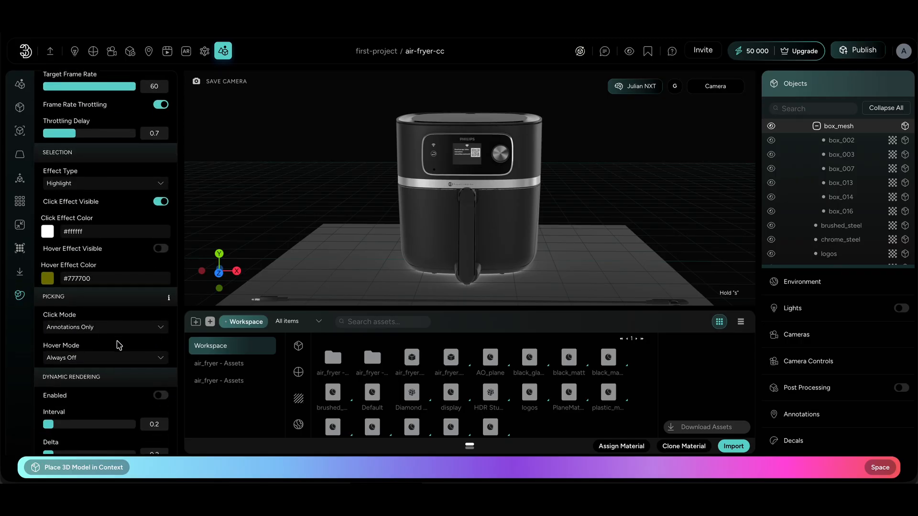
{"action": "left_click", "coordinate": [119, 328]}
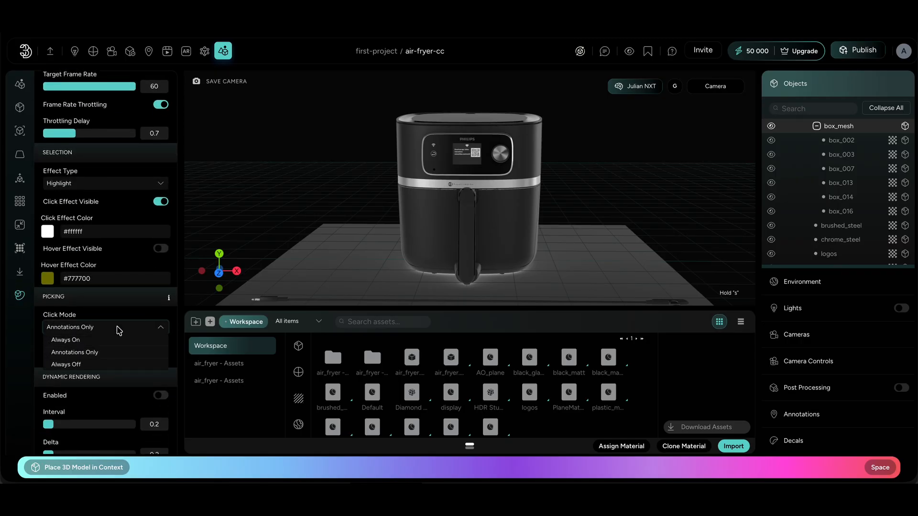
{"action": "left_click", "coordinate": [67, 339]}
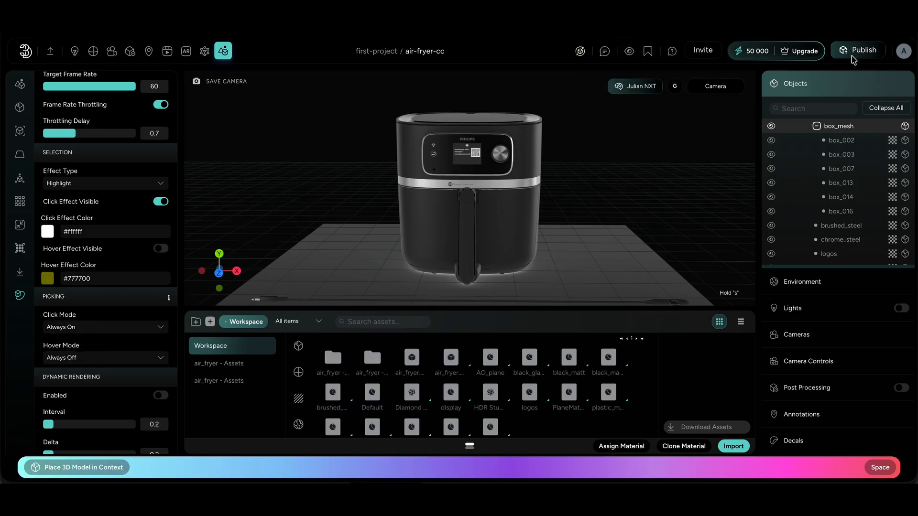
- Publish the air-fryer-cc project and open the published 3D view
{"action": "left_click", "coordinate": [869, 52]}
{"action": "left_click", "coordinate": [466, 447]}
{"action": "left_click", "coordinate": [539, 321]}
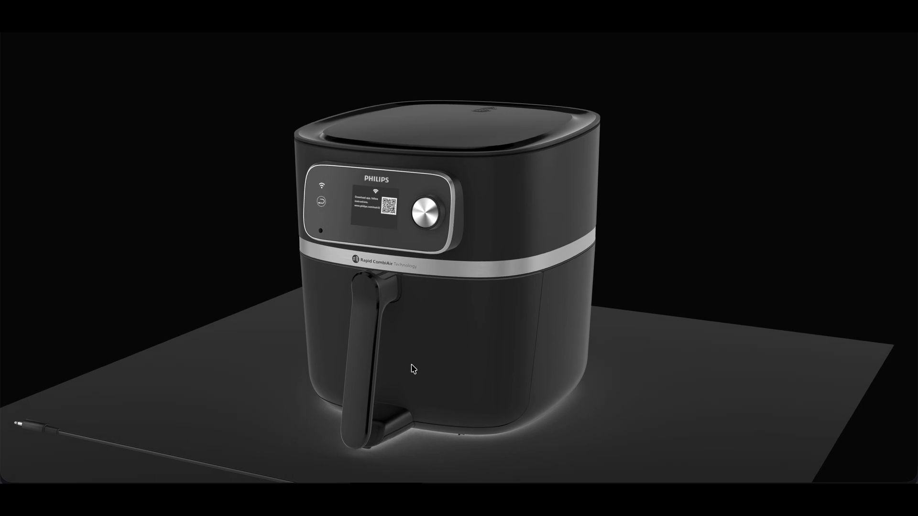
- Test the published interactions by triggering the basket to open and the air fryer's main body to close it
{"action": "left_click", "coordinate": [360, 363]}
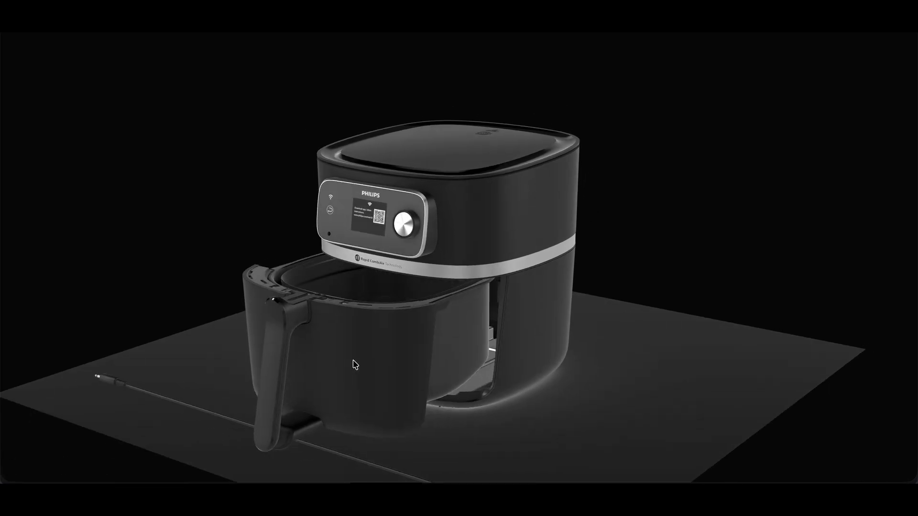
{"action": "left_click", "coordinate": [477, 243]}
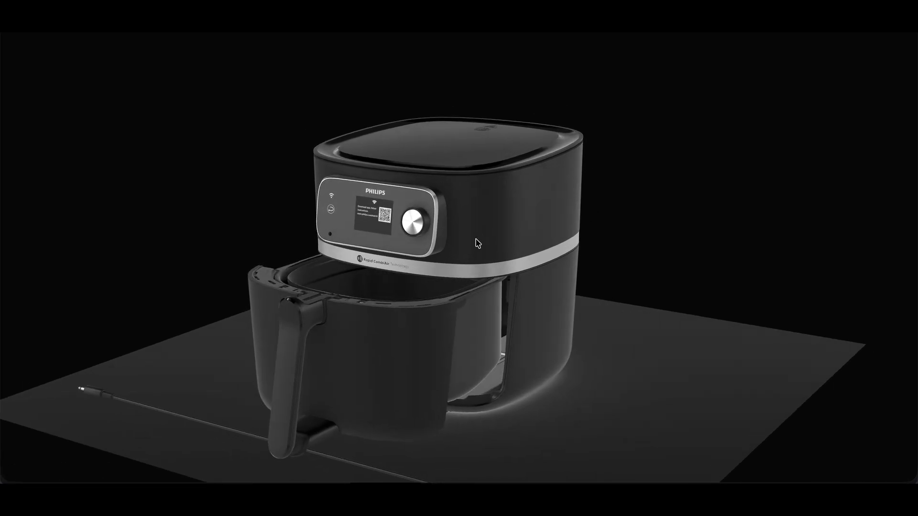